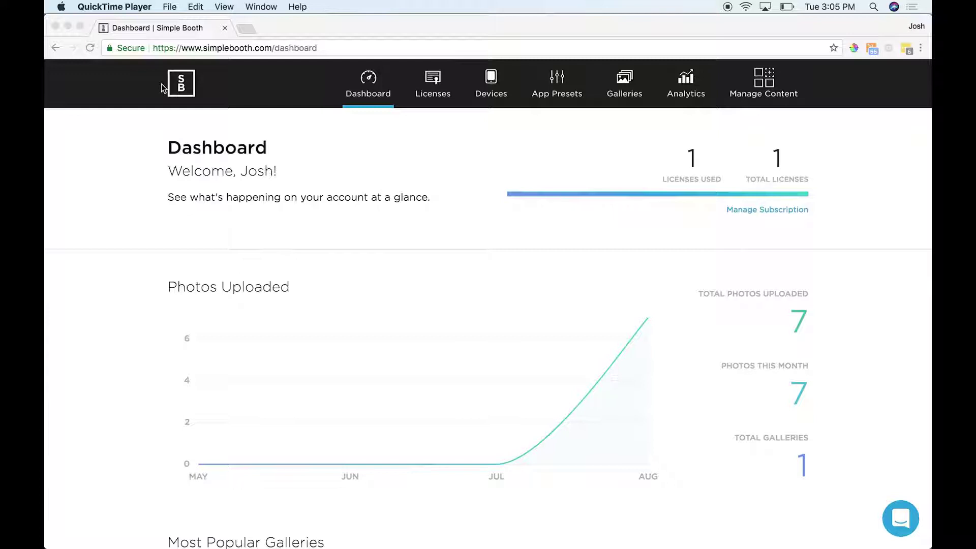
# Step: Open the My Event preset from the app presets list
pyautogui.click(557, 90)
pyautogui.click(558, 91)
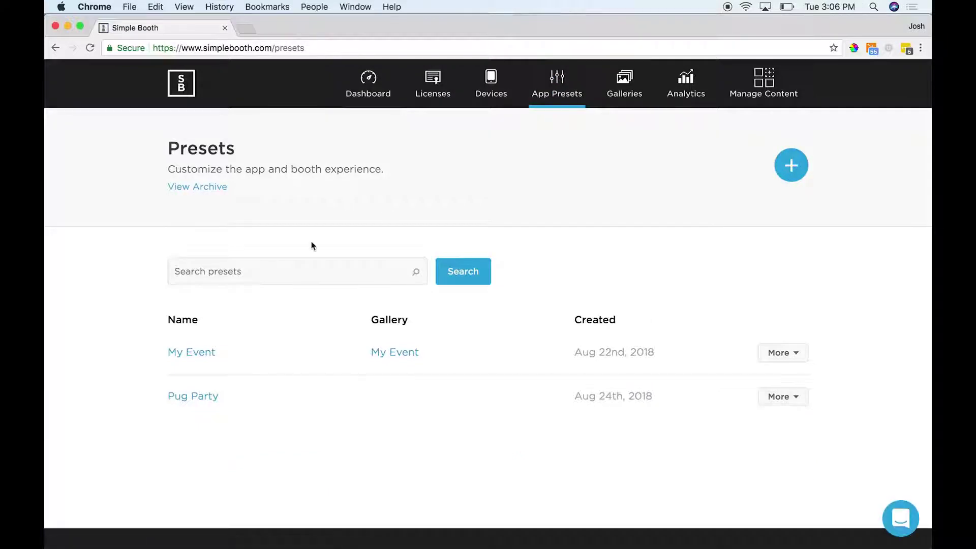
pyautogui.click(191, 352)
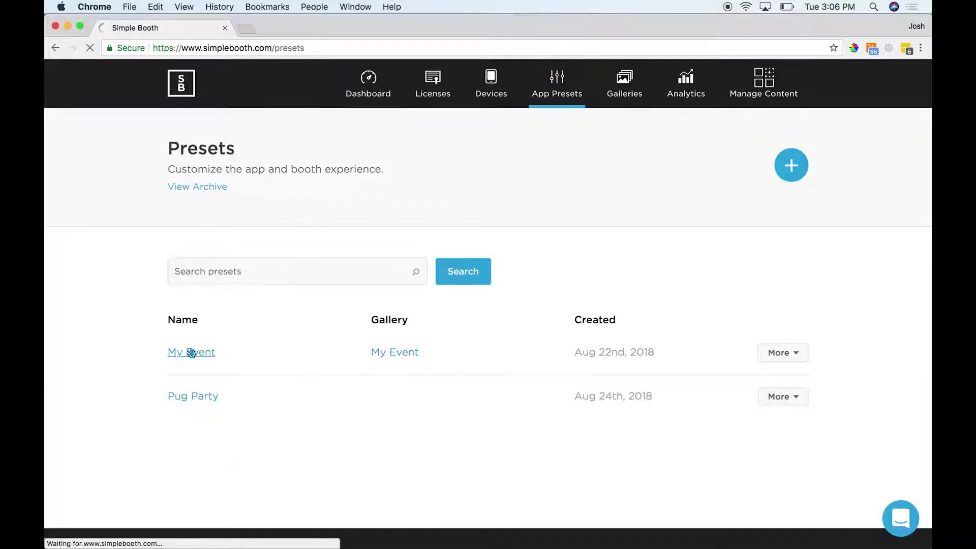
# Step: Enable data capture for the My Event preset
pyautogui.scroll(-20, 191, 352)
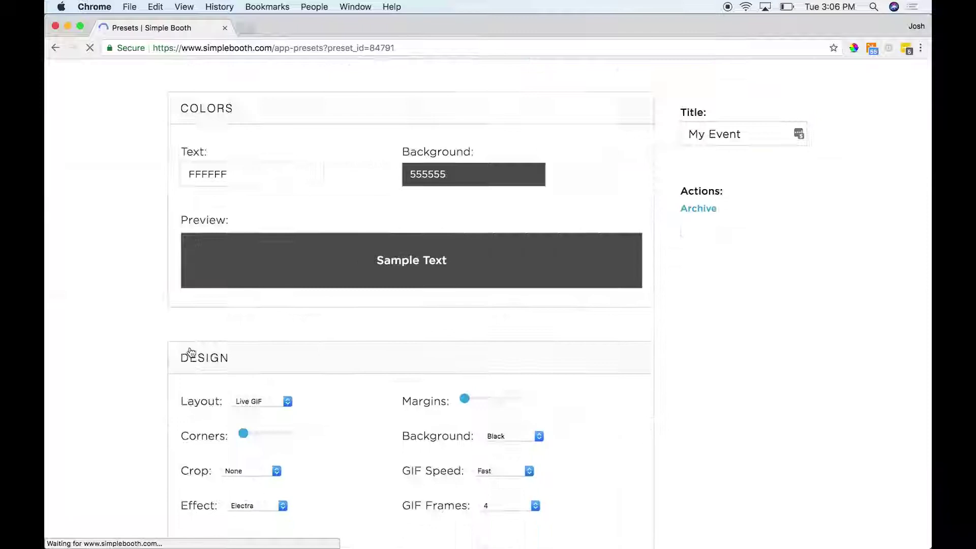
pyautogui.scroll(-15, 192, 352)
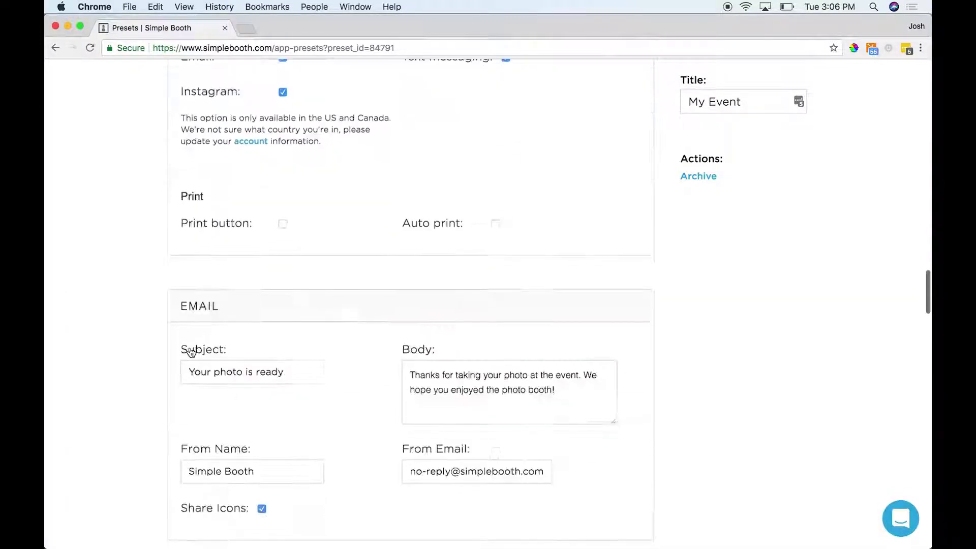
pyautogui.scroll(-15, 191, 352)
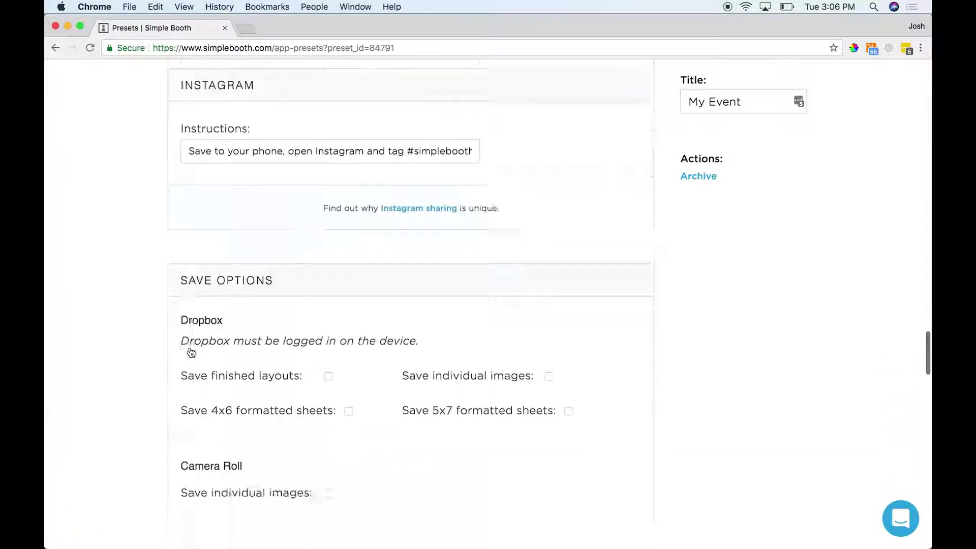
pyautogui.scroll(-3, 191, 353)
pyautogui.scroll(4, 190, 350)
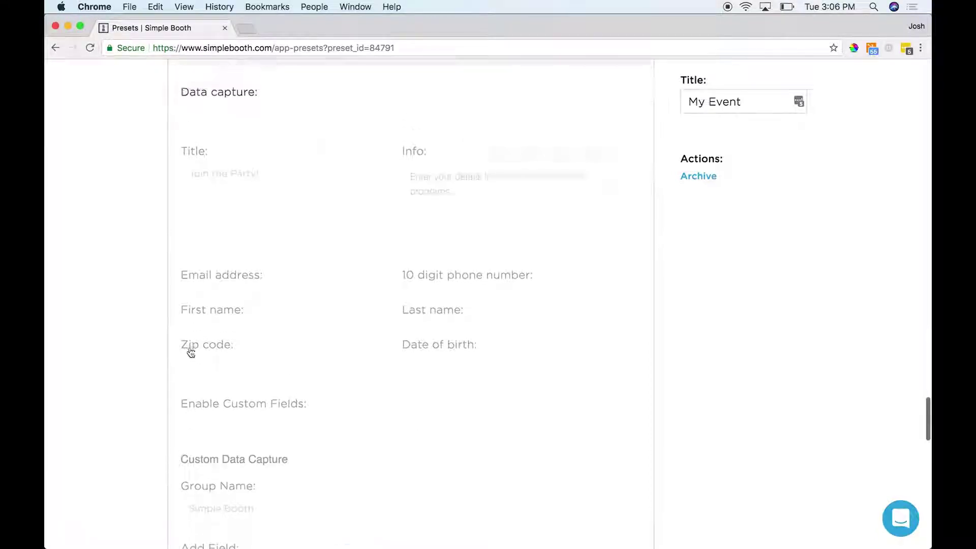
pyautogui.click(270, 161)
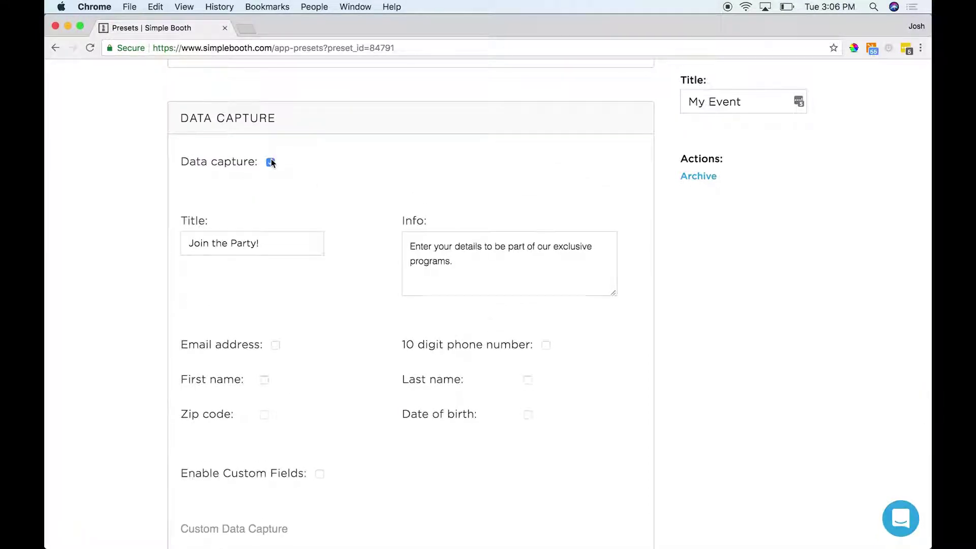
# Step: Include the email address and 10 digit phone number fields in the data capture form
pyautogui.scroll(-2, 245, 224)
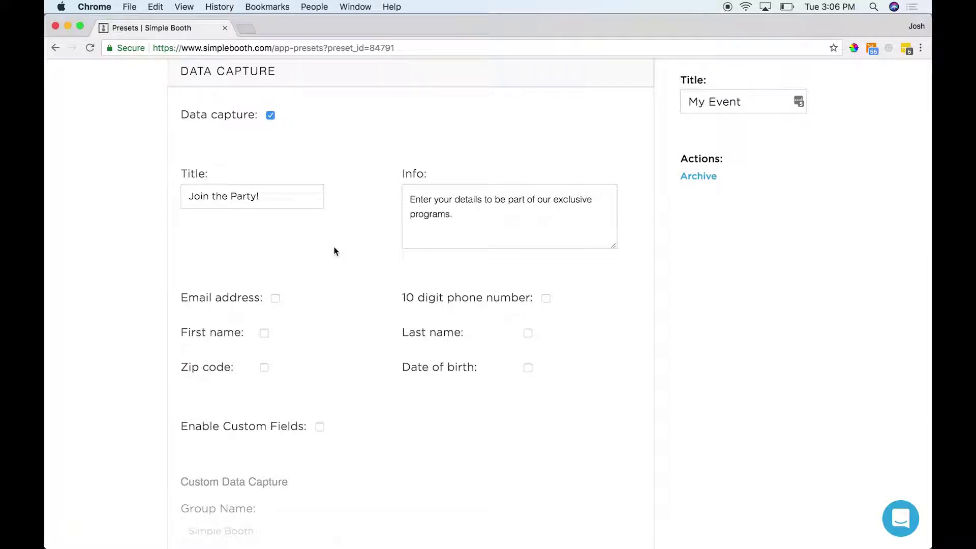
pyautogui.click(275, 298)
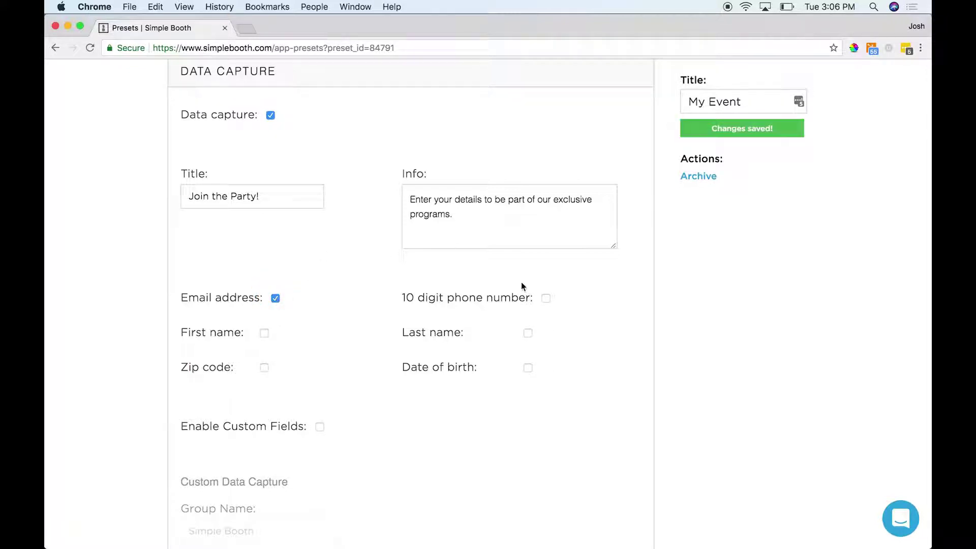
pyautogui.click(545, 298)
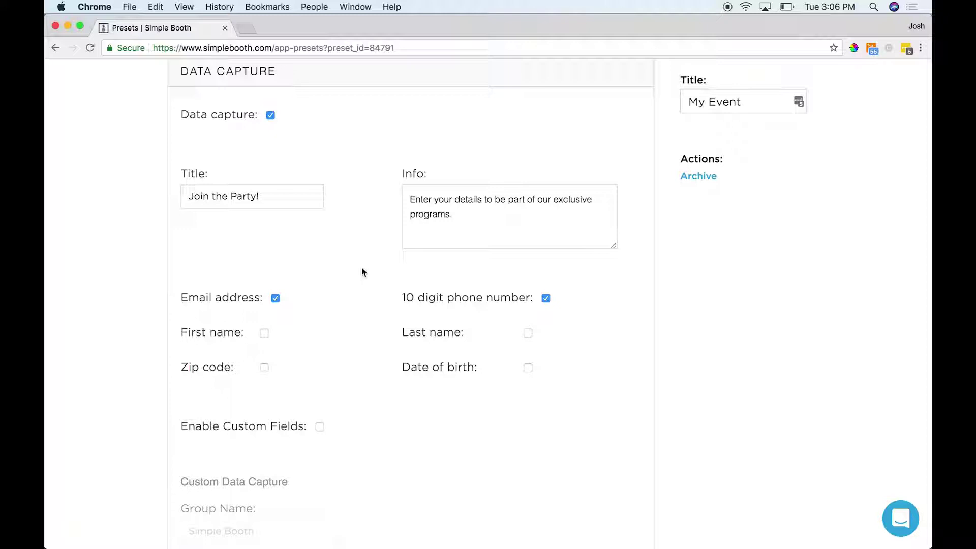
# Step: Enable custom fields for the preset's data capture form
pyautogui.scroll(-1, 361, 272)
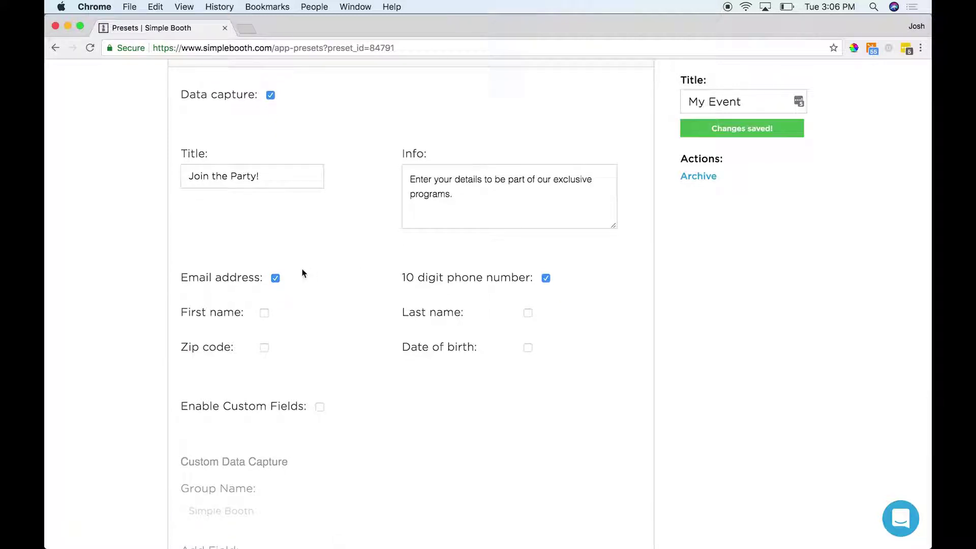
pyautogui.scroll(-3, 302, 273)
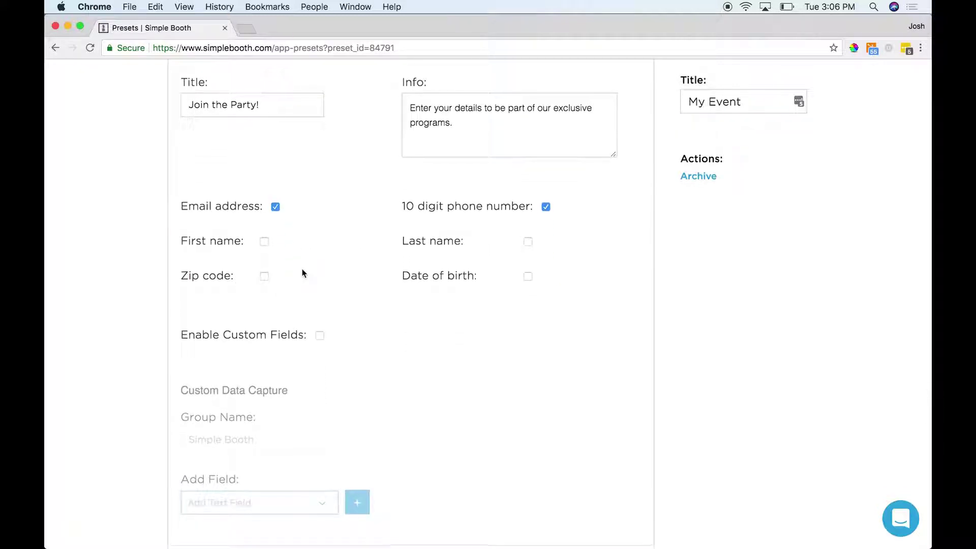
pyautogui.scroll(1, 302, 273)
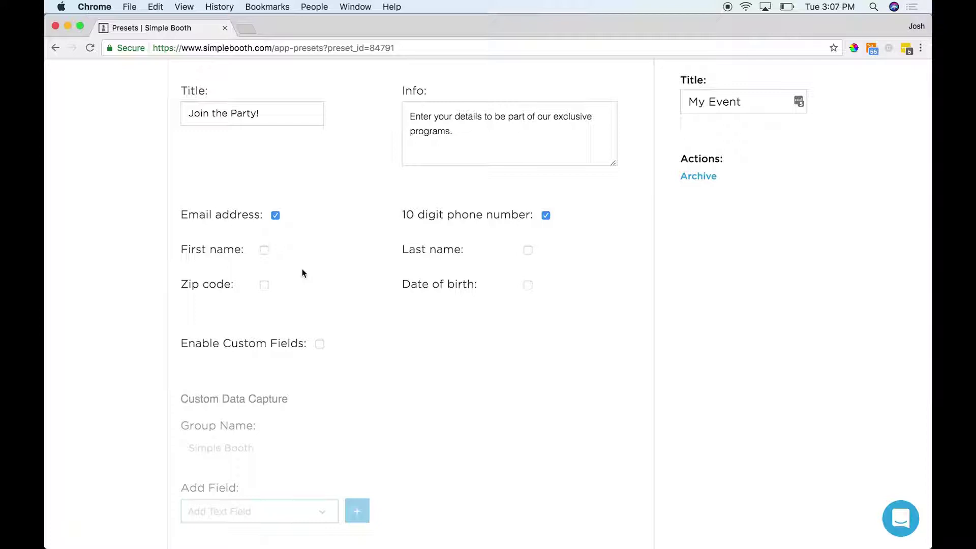
pyautogui.click(320, 344)
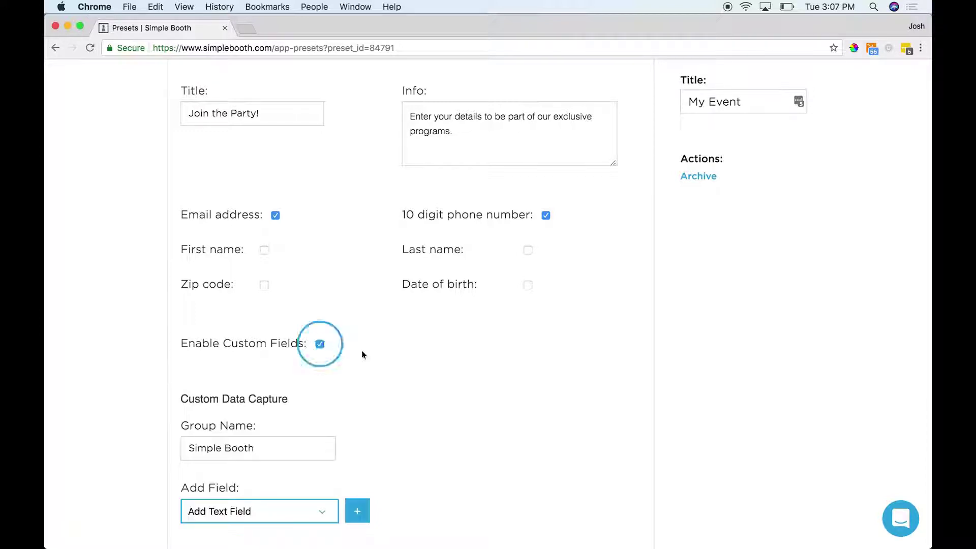
# Step: Add a custom text field labelled "What's your Instagram handle?" to the data capture form
pyautogui.scroll(-3, 362, 349)
pyautogui.scroll(-1, 361, 350)
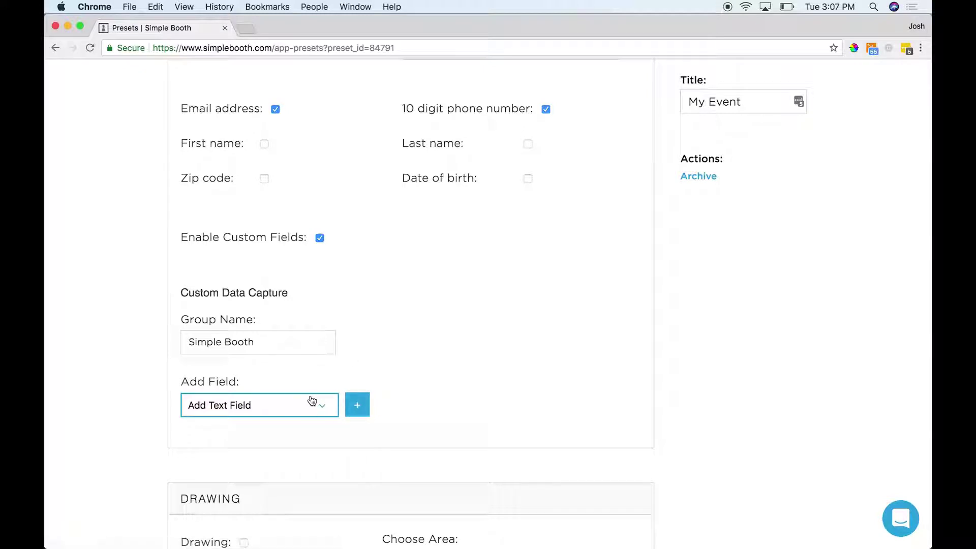
pyautogui.click(358, 405)
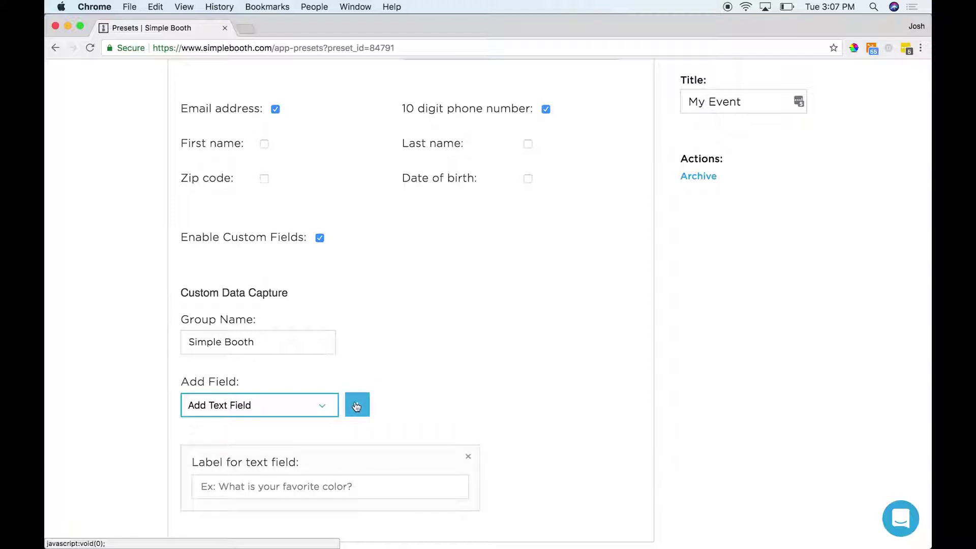
pyautogui.scroll(-2, 356, 406)
pyautogui.click(324, 433)
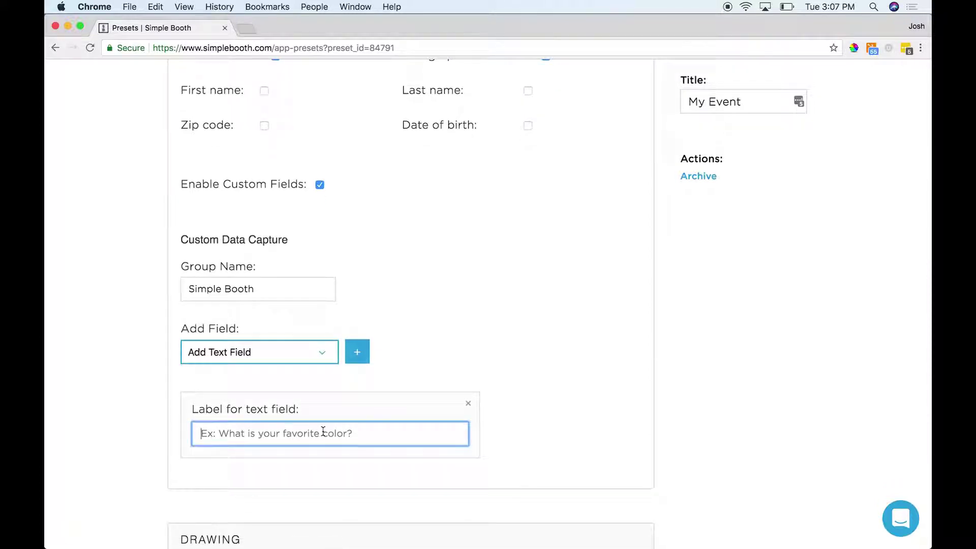
pyautogui.write("What's tyo")
pyautogui.press('BackSpace')
pyautogui.press('BackSpace')
pyautogui.press('BackSpace')
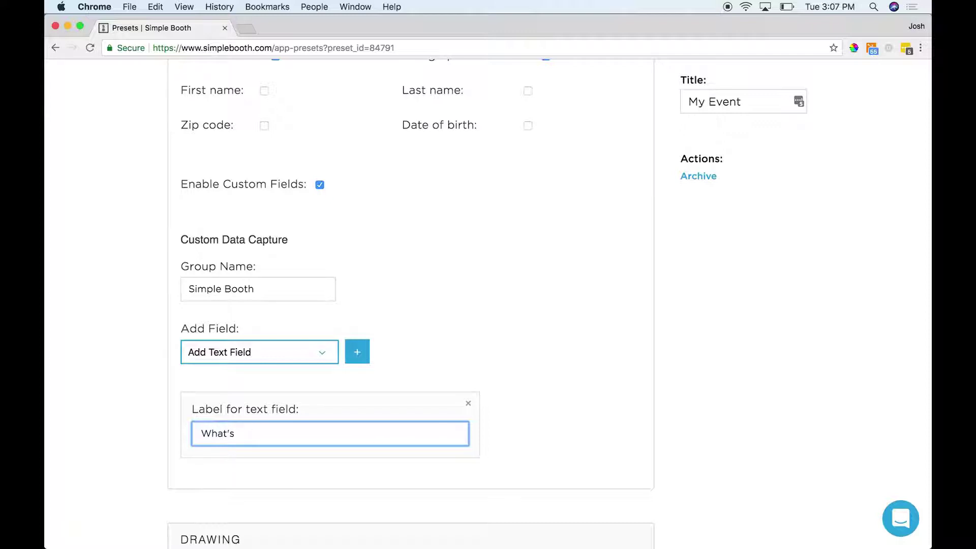
pyautogui.write('your Instagram handle')
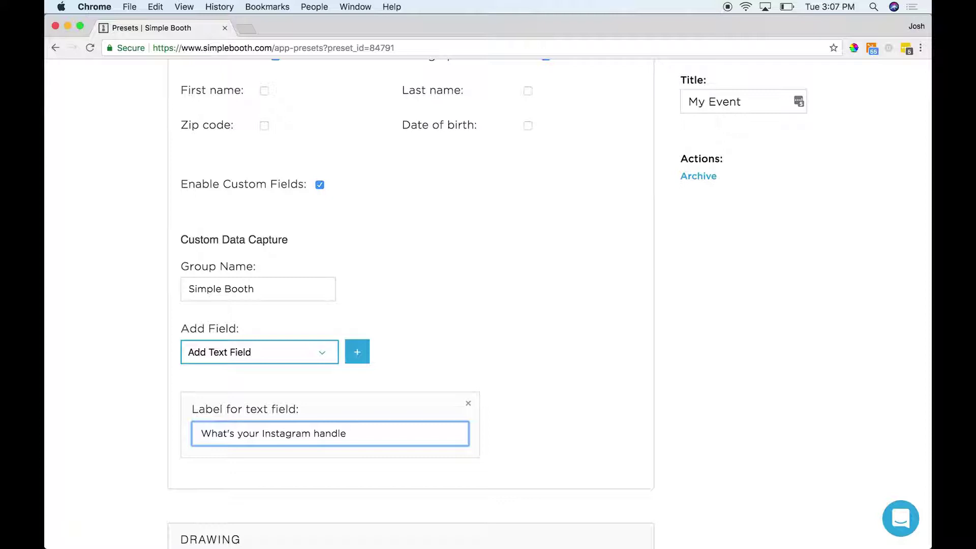
pyautogui.write('?')
# Step: Add an optional custom checkbox labelled "Did you like this event?" to the data capture form
pyautogui.click(301, 353)
pyautogui.click(291, 366)
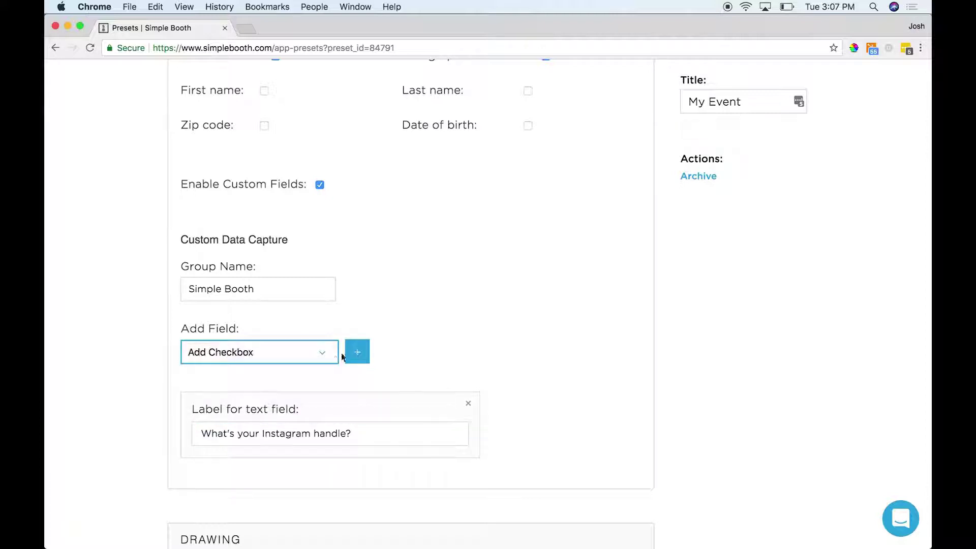
pyautogui.click(357, 350)
pyautogui.scroll(-1, 312, 453)
pyautogui.scroll(-3, 312, 452)
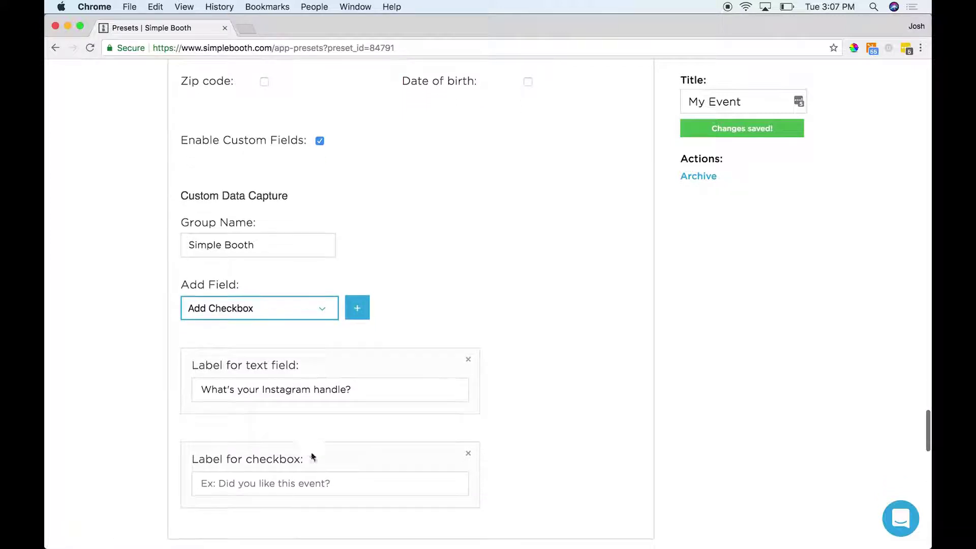
pyautogui.click(306, 445)
pyautogui.write('D')
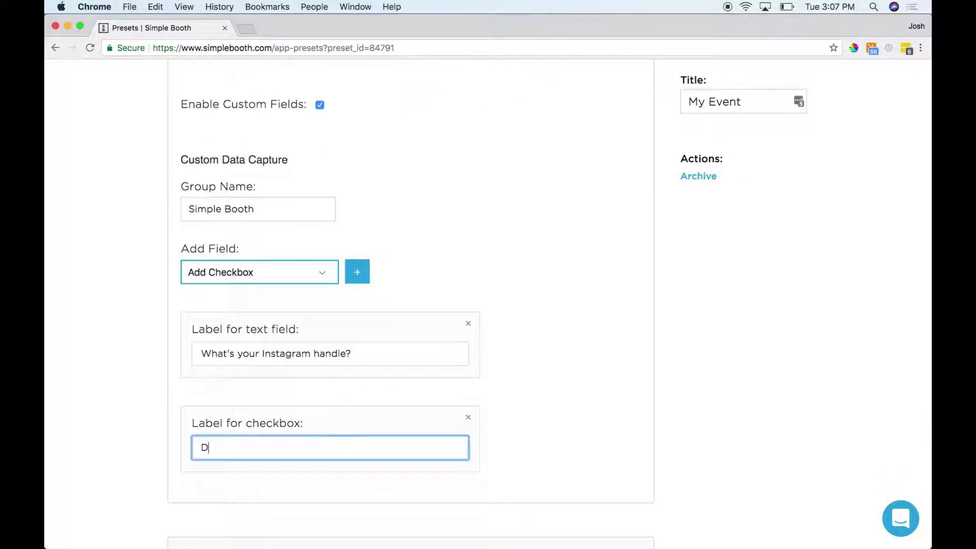
pyautogui.write('id you like this event?')
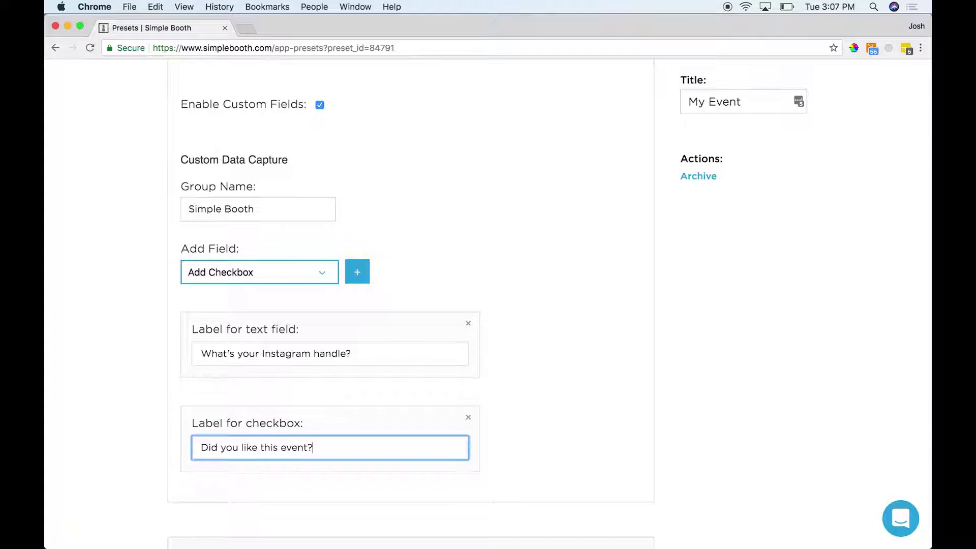
# Step: Add a required checkbox labelled "Do you allow us to your photo in our marketing materials?" to the custom fields
pyautogui.click(263, 277)
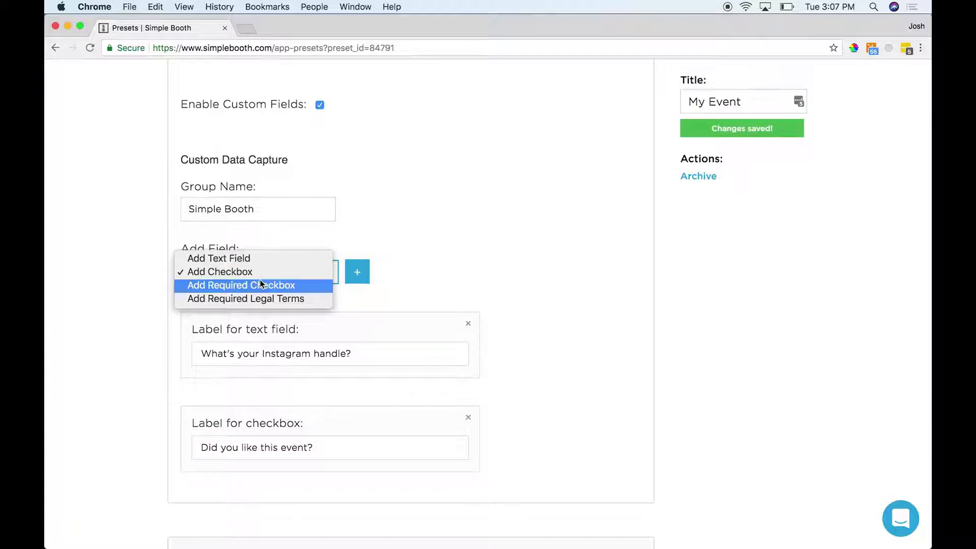
pyautogui.click(257, 286)
pyautogui.click(361, 282)
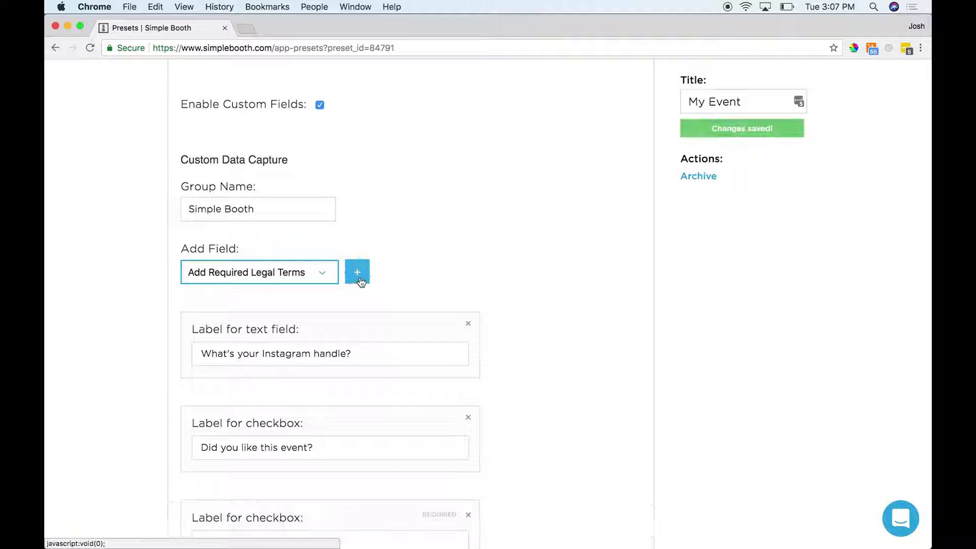
pyautogui.scroll(-5, 336, 353)
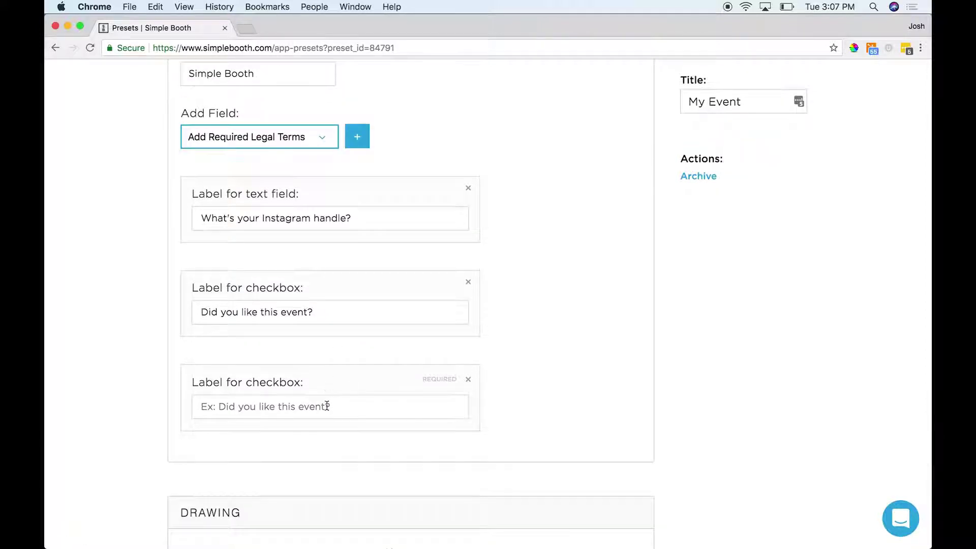
pyautogui.click(327, 406)
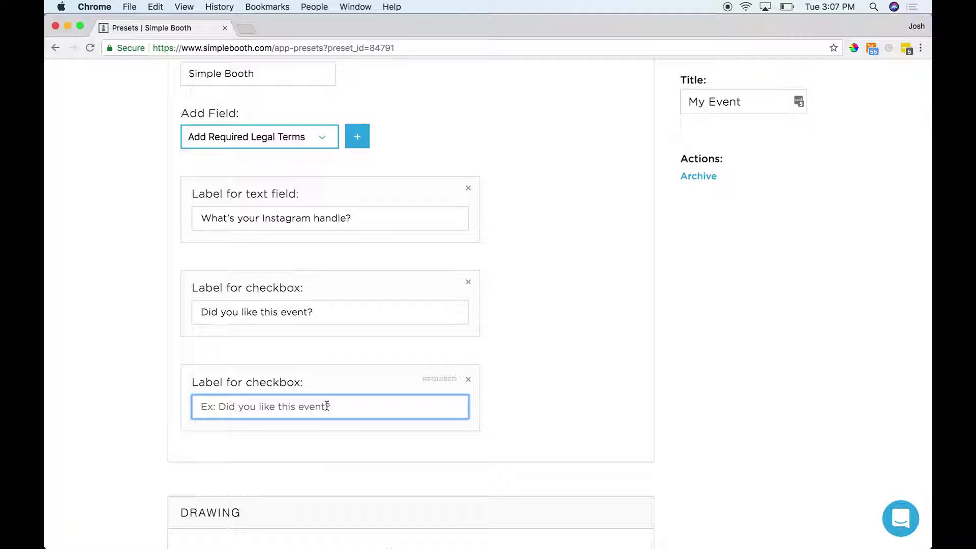
pyautogui.write('Do you allow us to yo')
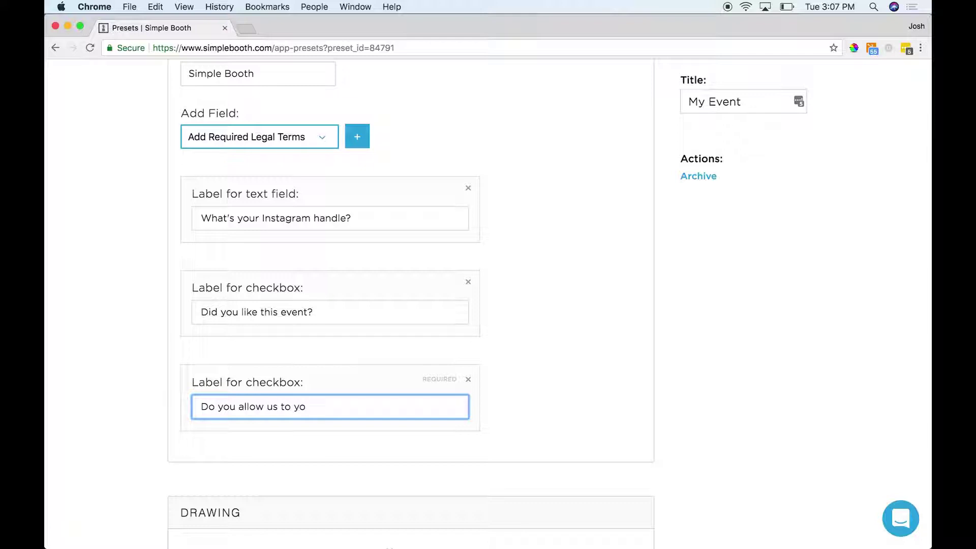
pyautogui.write('ur photo in our market')
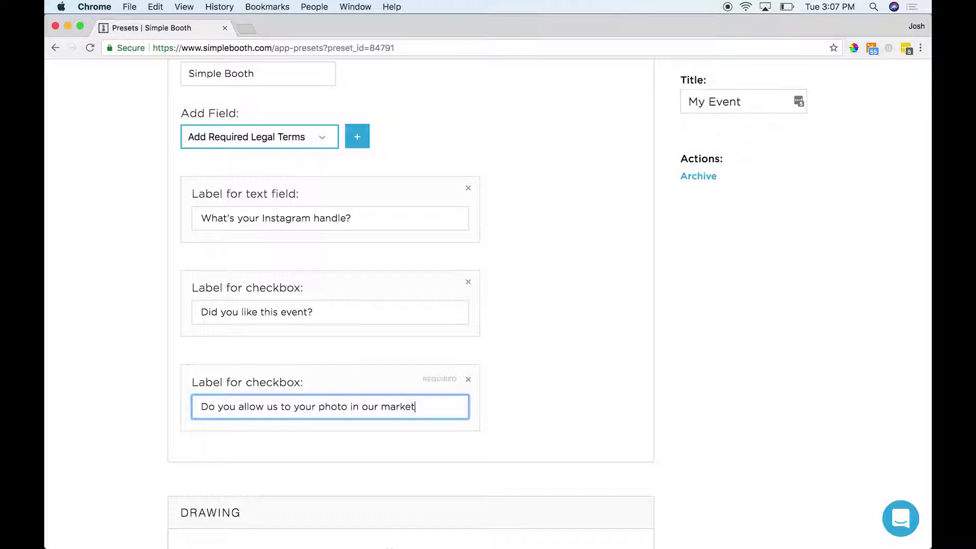
pyautogui.write('ing materials?')
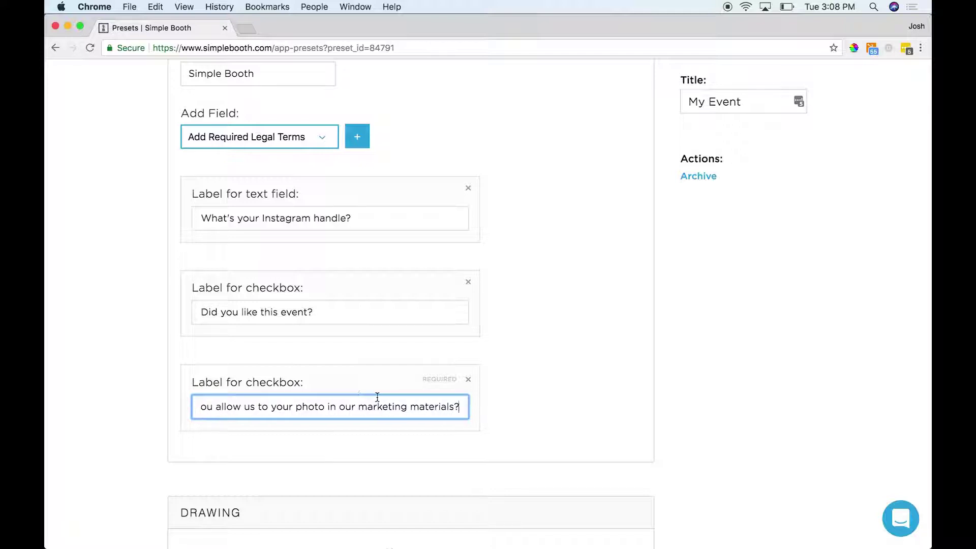
pyautogui.click(532, 426)
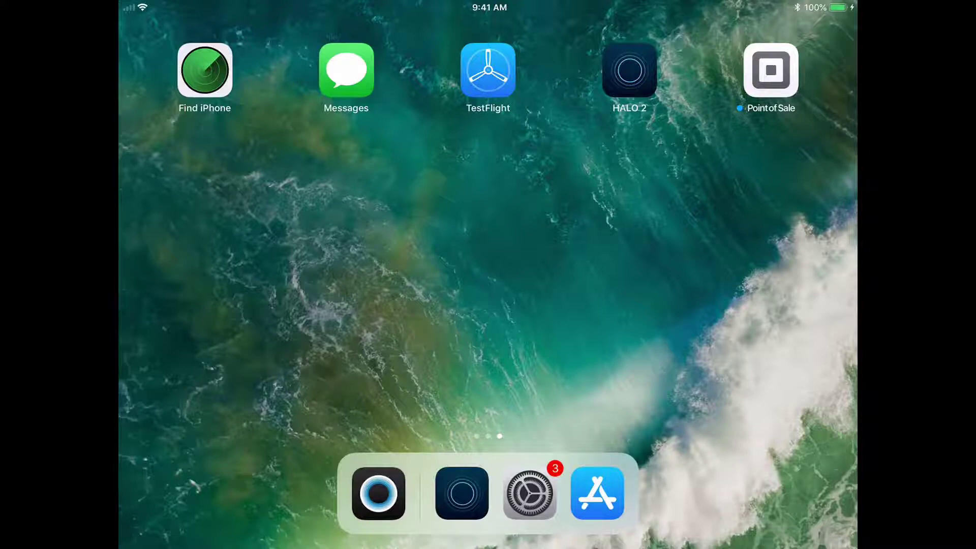
# Step: Switch to the HALO 2 app on the iPad and open the My Event preset's Data Capture settings
pyautogui.click(630, 69)
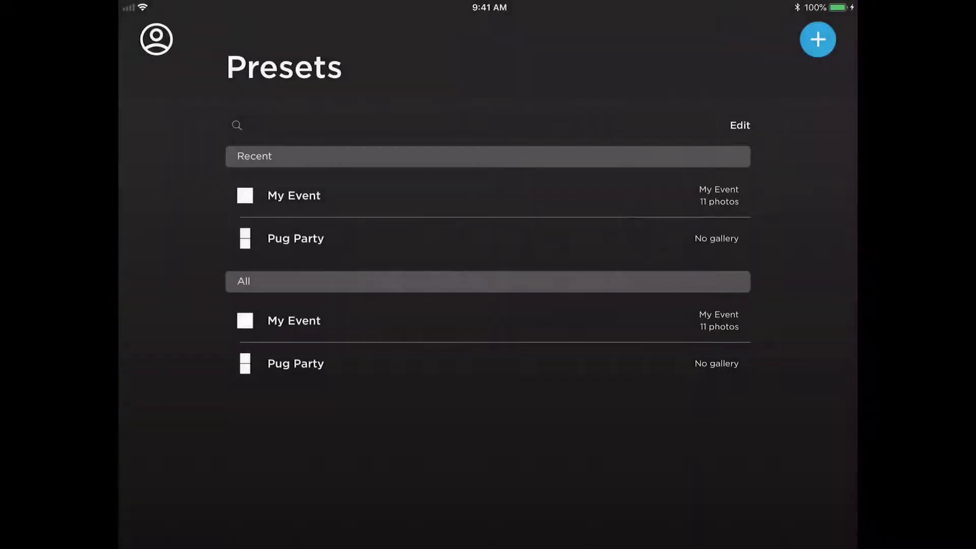
pyautogui.click(290, 196)
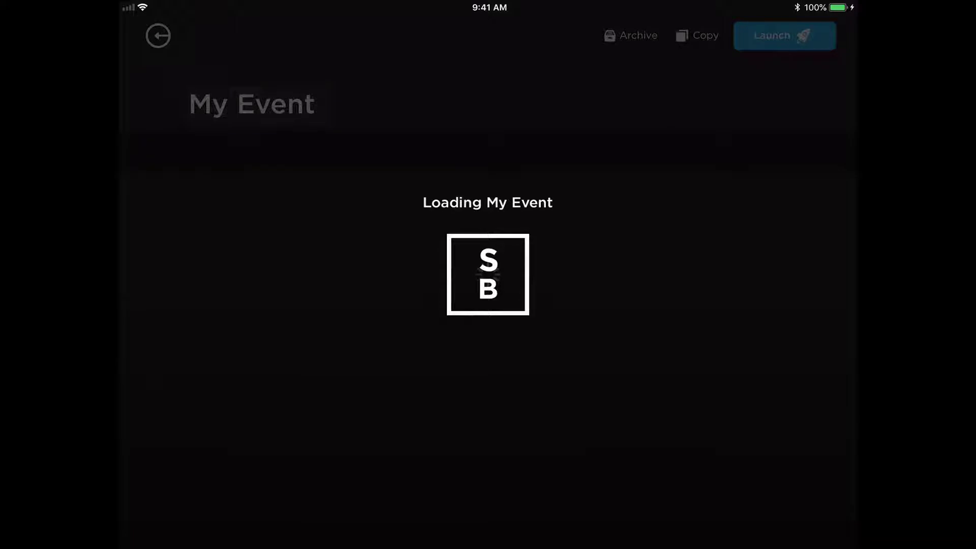
pyautogui.hscroll(8, 488, 151)
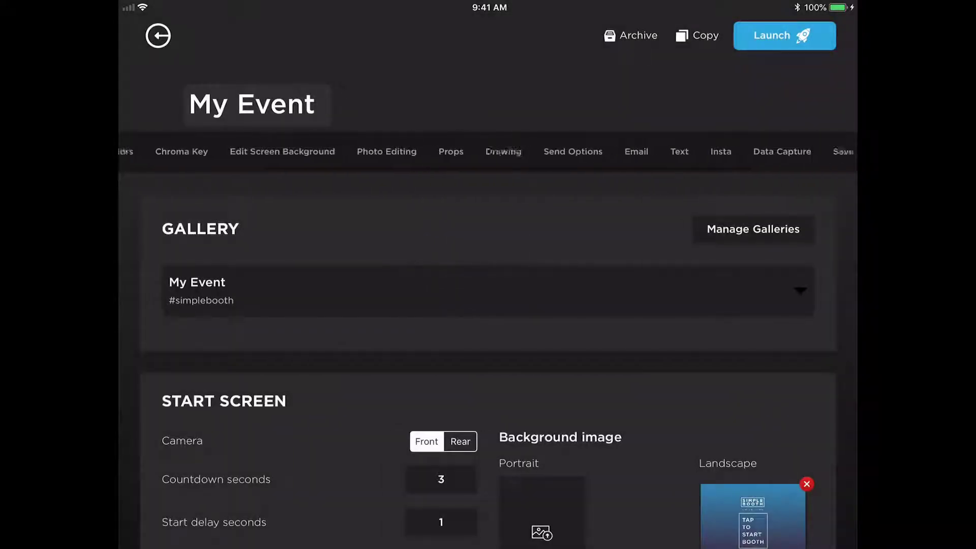
pyautogui.click(732, 152)
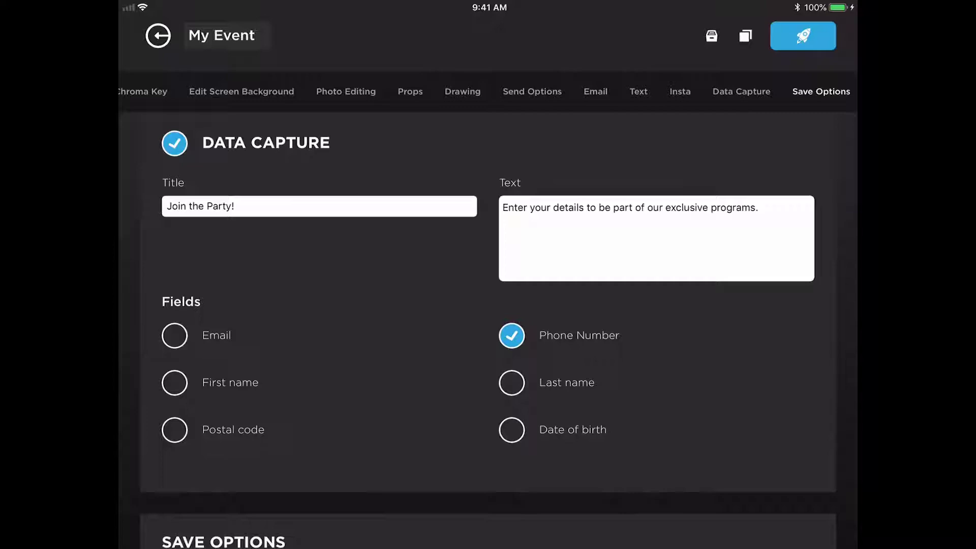
# Step: Launch the My Event booth and send the captured photo with the Crush filter effect applied
pyautogui.click(803, 36)
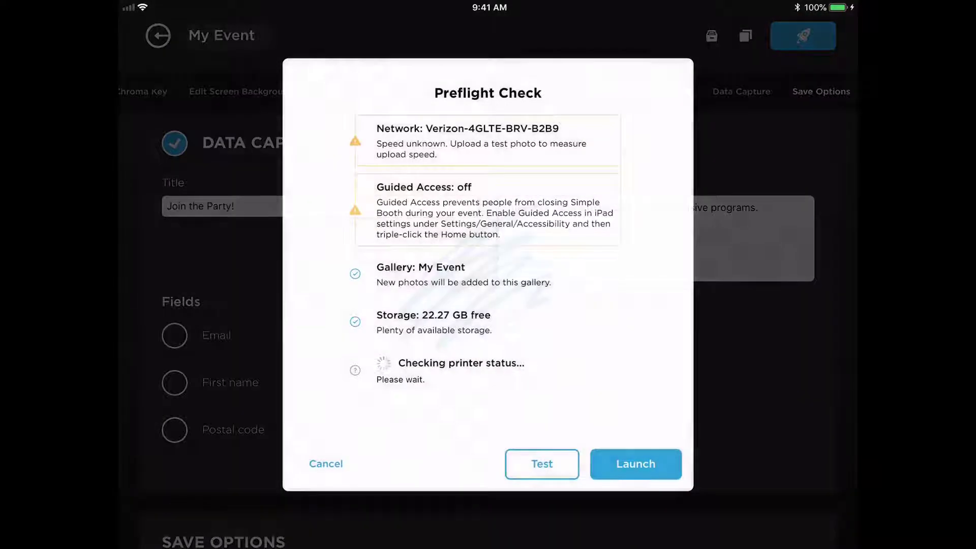
pyautogui.click(633, 463)
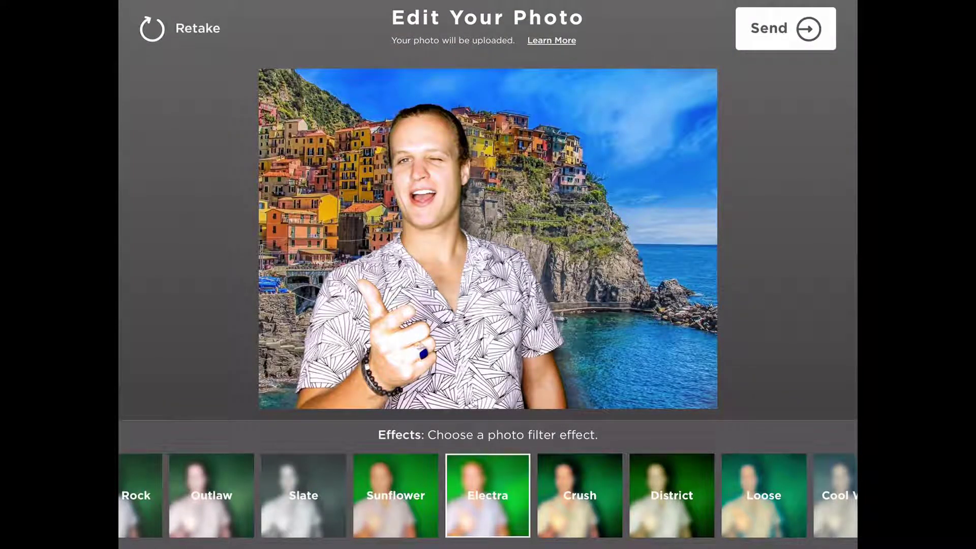
pyautogui.click(580, 495)
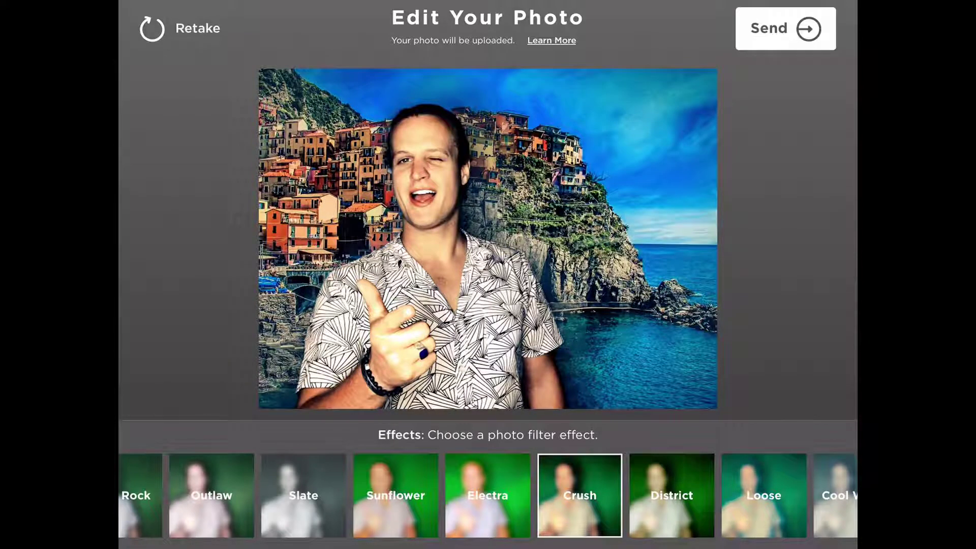
pyautogui.click(785, 28)
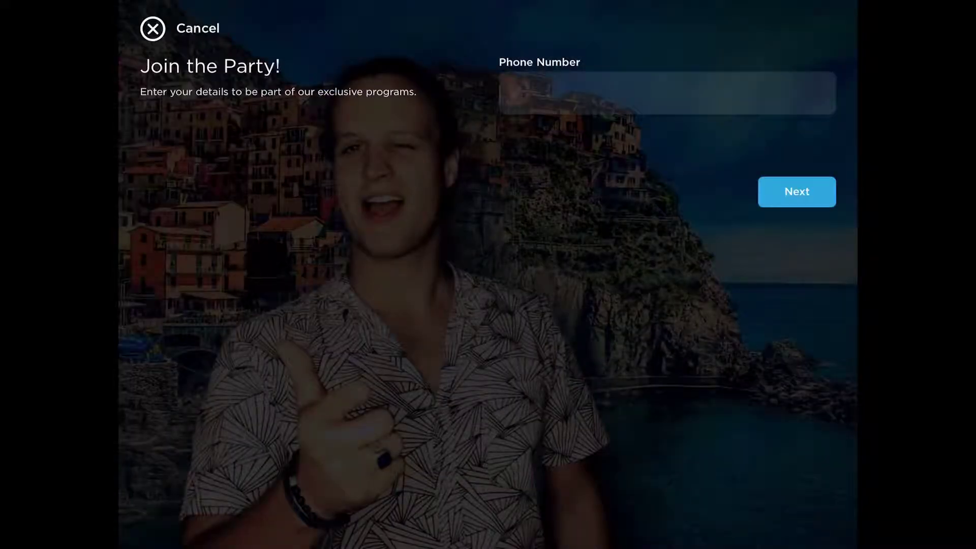
# Step: Enter the guest's phone number in the Join the Party! form and continue to the custom fields
pyautogui.click(667, 93)
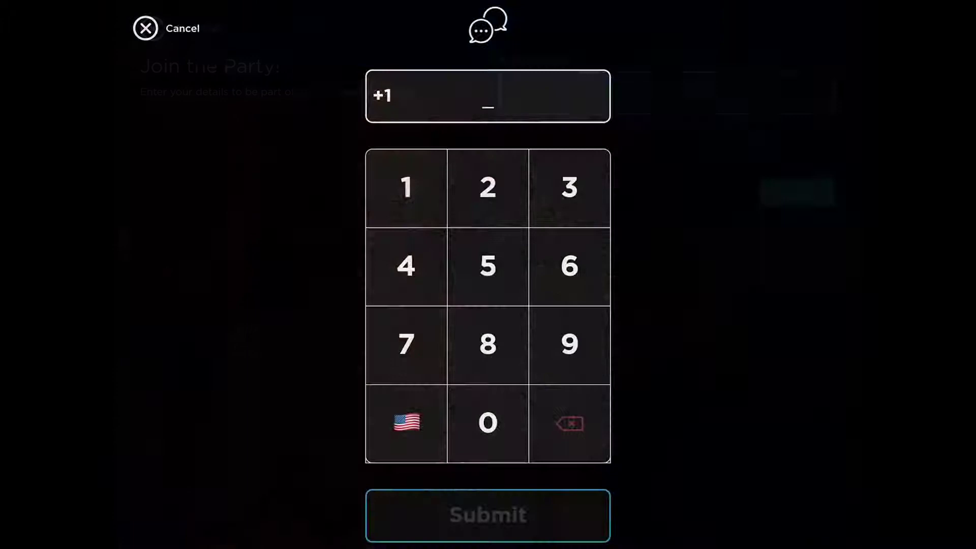
pyautogui.click(488, 266)
pyautogui.click(406, 188)
pyautogui.click(488, 188)
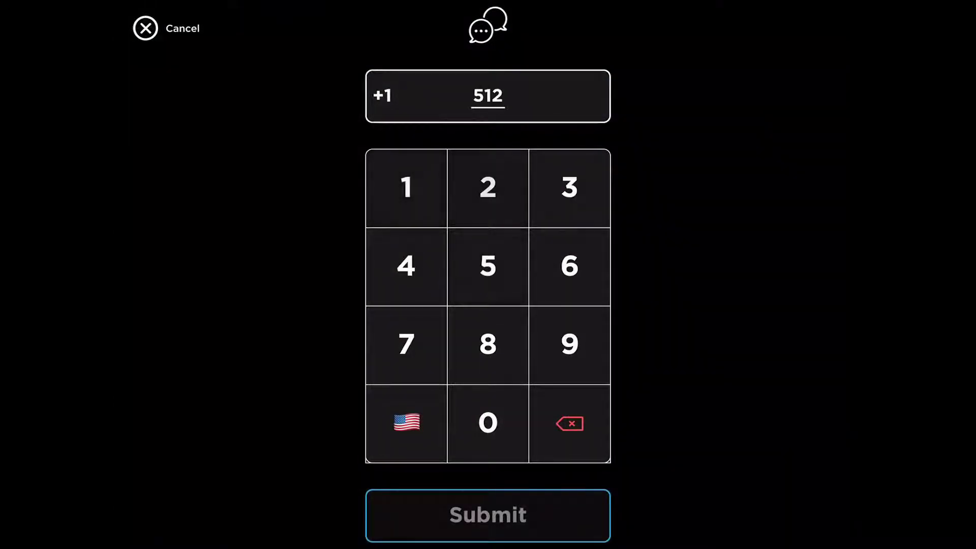
pyautogui.click(488, 267)
pyautogui.click(488, 266)
pyautogui.click(488, 267)
pyautogui.click(488, 267)
pyautogui.click(488, 267)
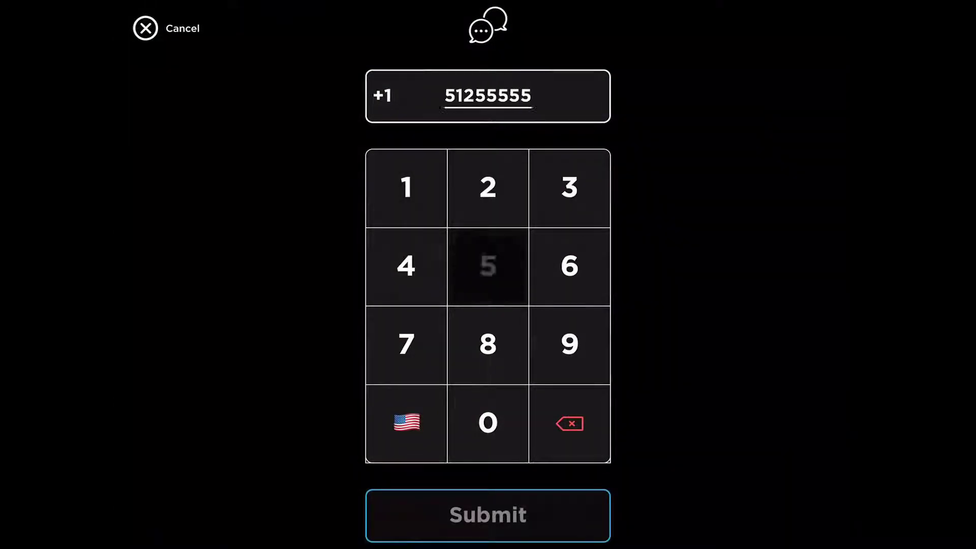
pyautogui.click(488, 267)
pyautogui.click(488, 267)
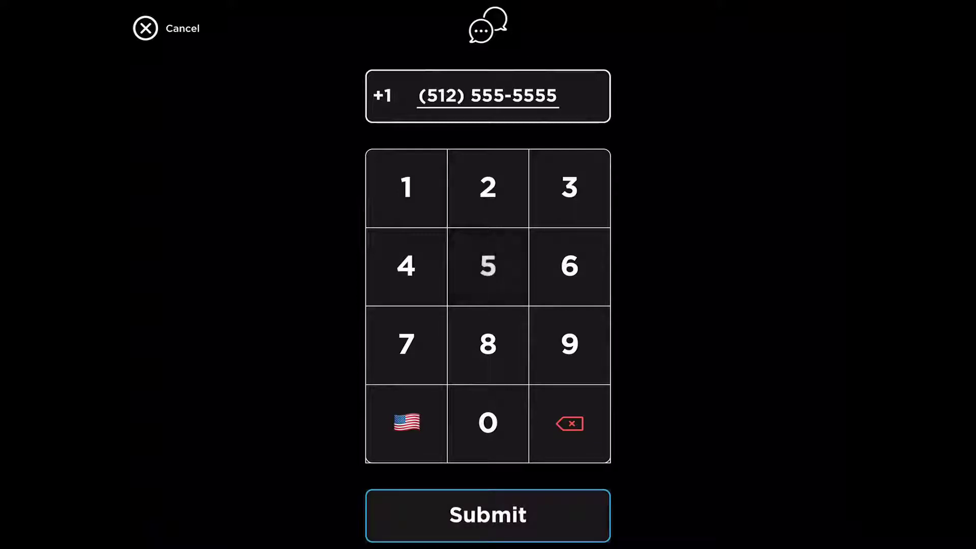
pyautogui.click(488, 514)
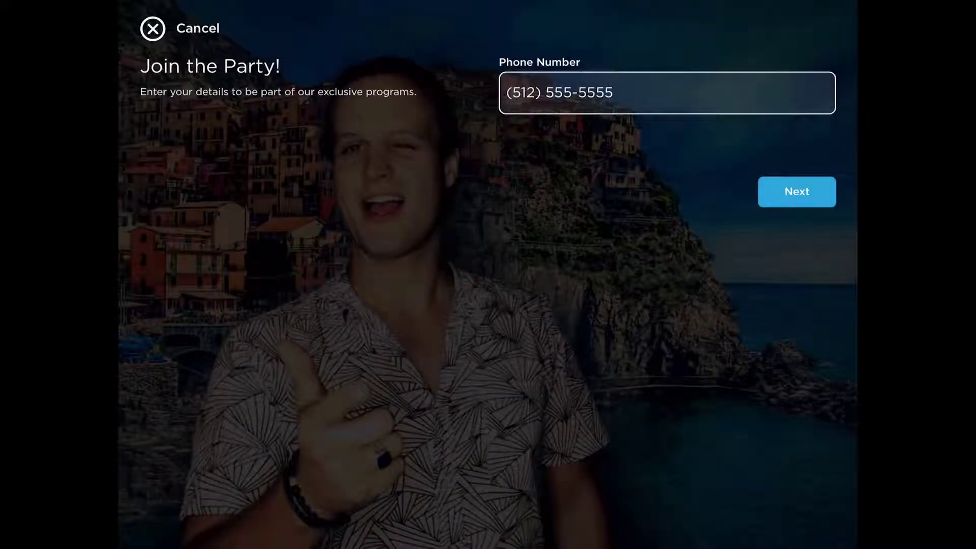
pyautogui.click(797, 191)
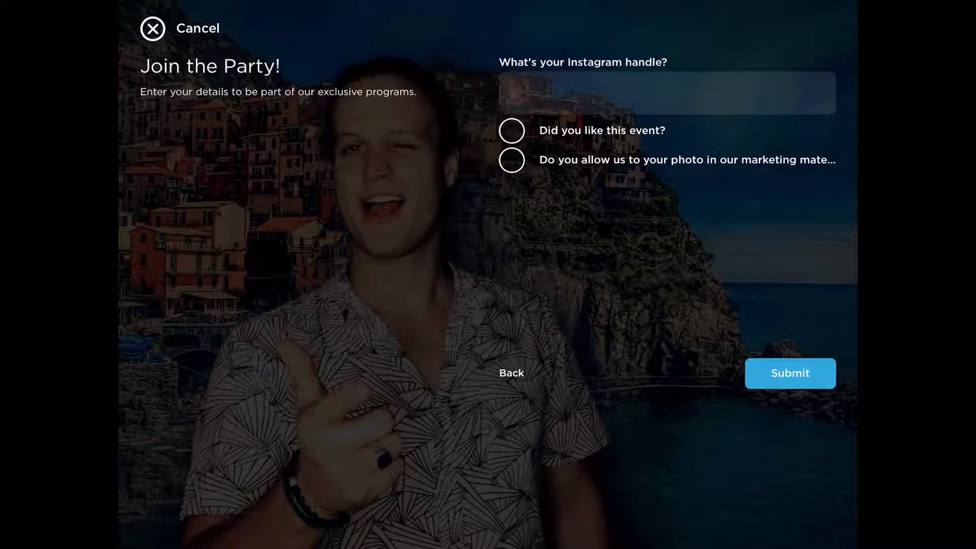
pyautogui.click(667, 93)
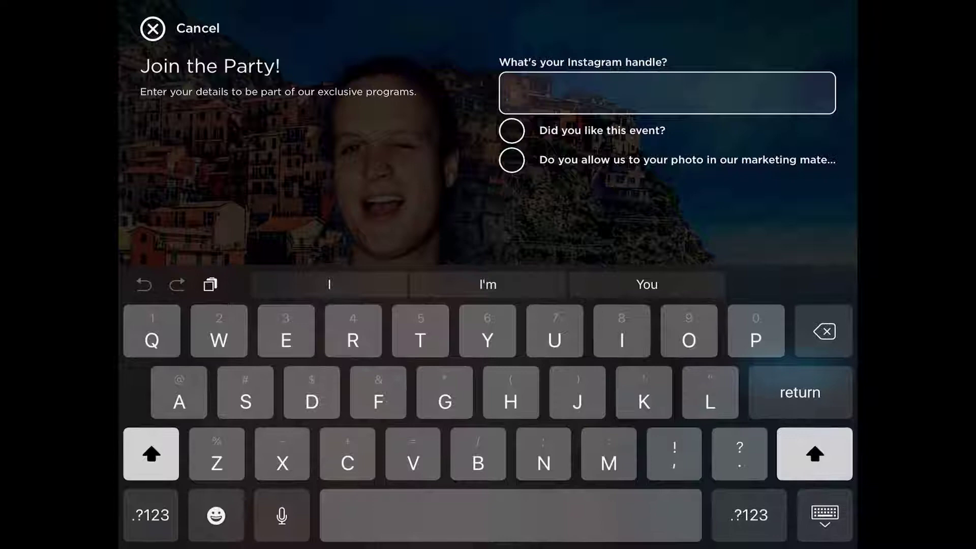
pyautogui.click(151, 515)
pyautogui.write('@')
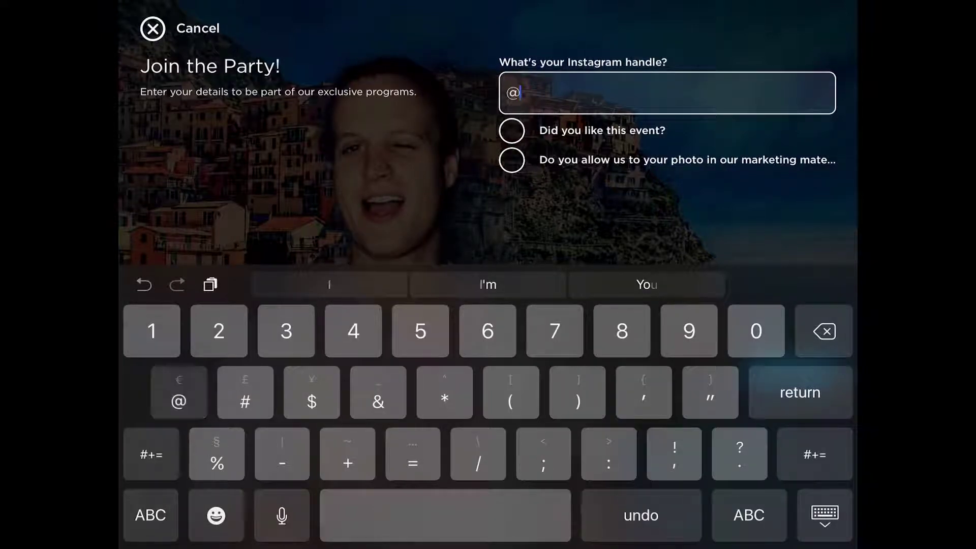
pyautogui.click(151, 515)
pyautogui.write('simp')
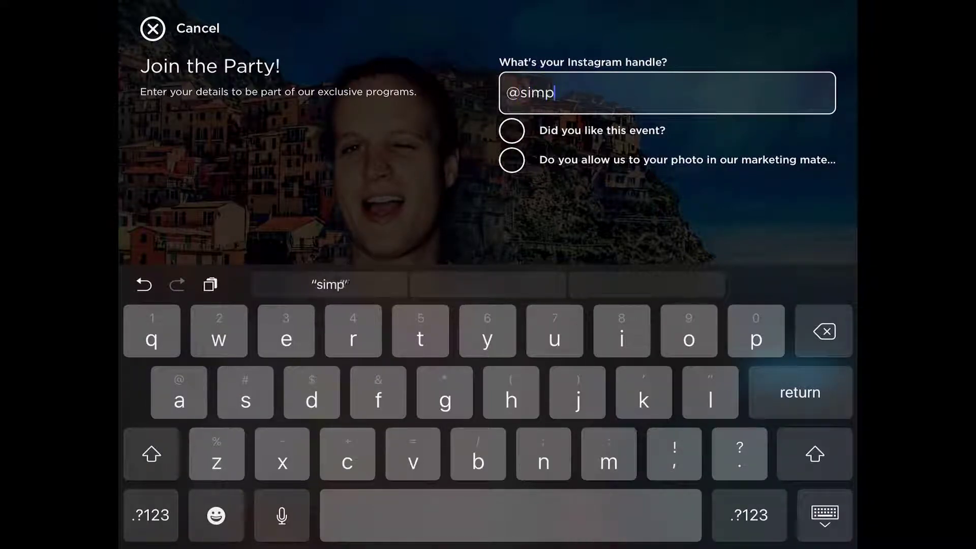
pyautogui.write('lebooth')
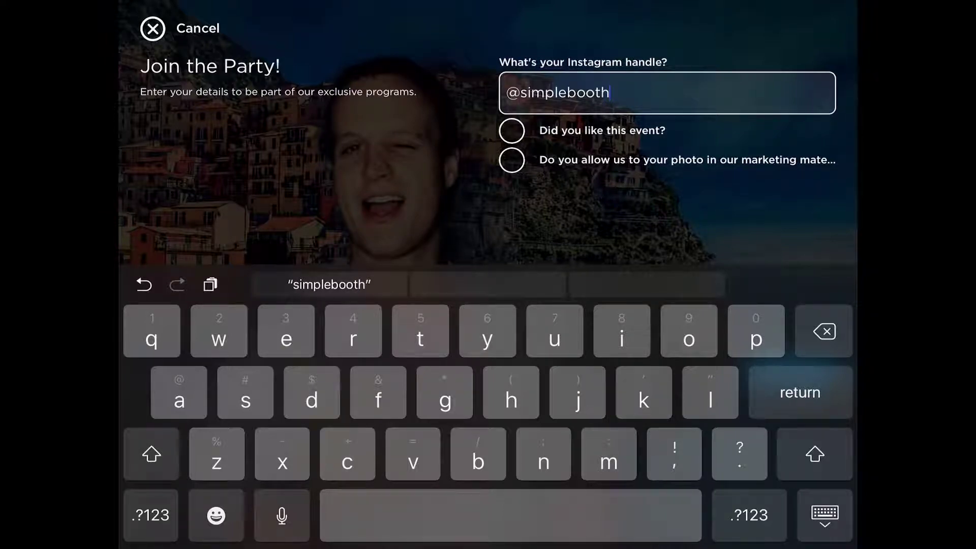
# Step: Check "Did you like this event?" and try to submit the form without the required marketing permission checkbox
pyautogui.click(511, 130)
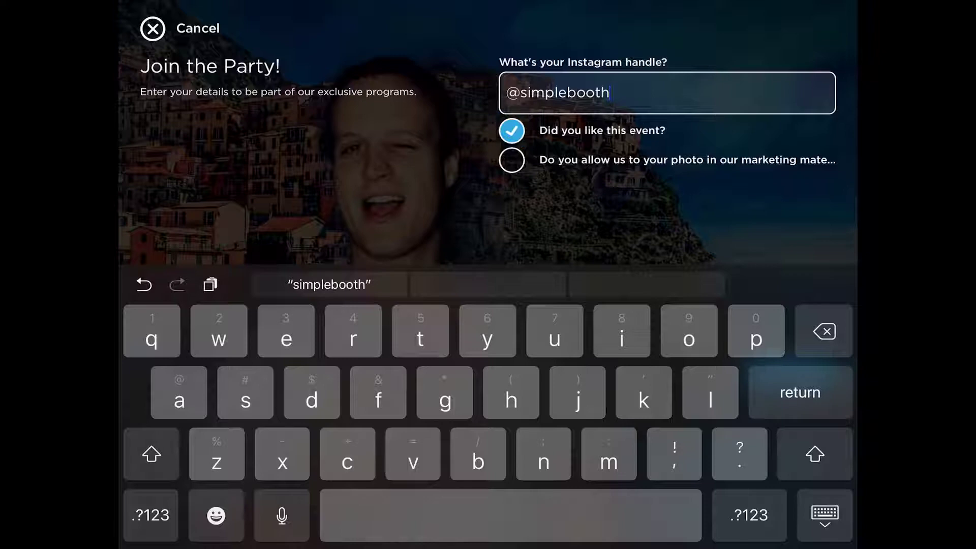
pyautogui.press('Return')
pyautogui.click(790, 373)
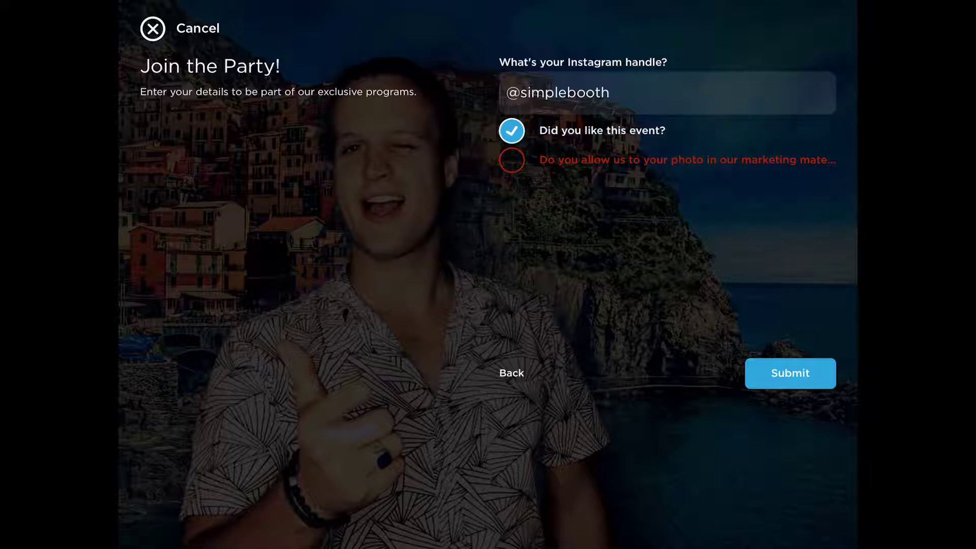
# Step: Check the required marketing photo permission box and submit the guest's data capture form
pyautogui.click(512, 160)
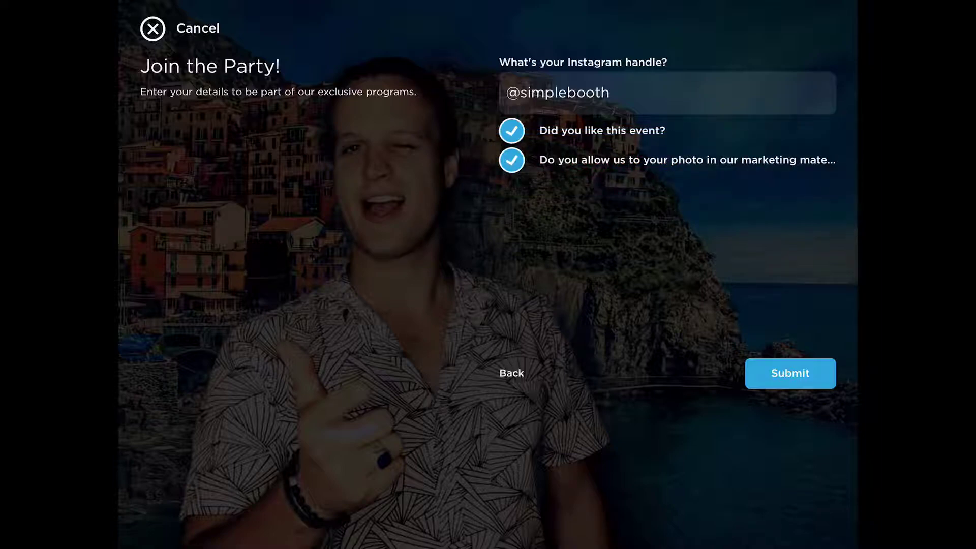
pyautogui.click(785, 374)
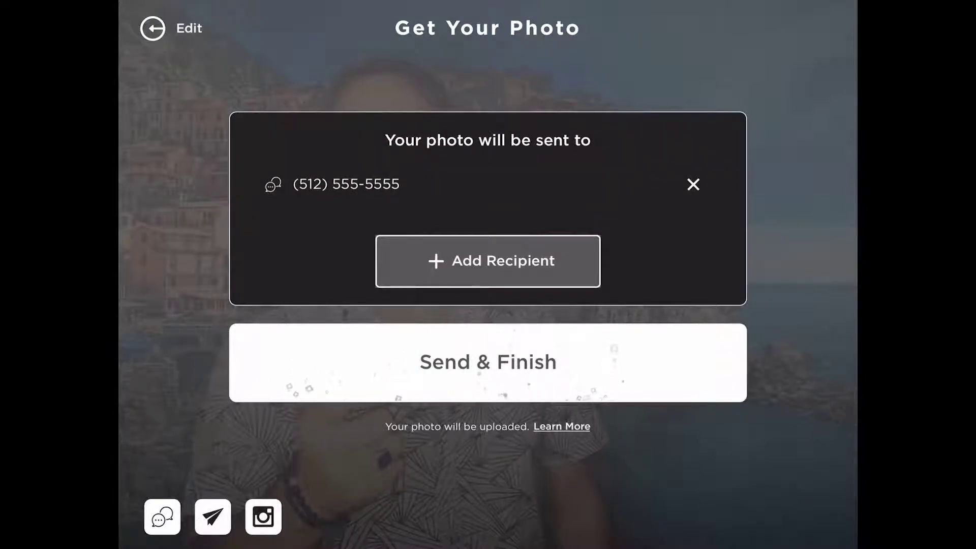
# Step: Add another recipient for the photo, enter their phone number and continue to the custom fields
pyautogui.click(486, 259)
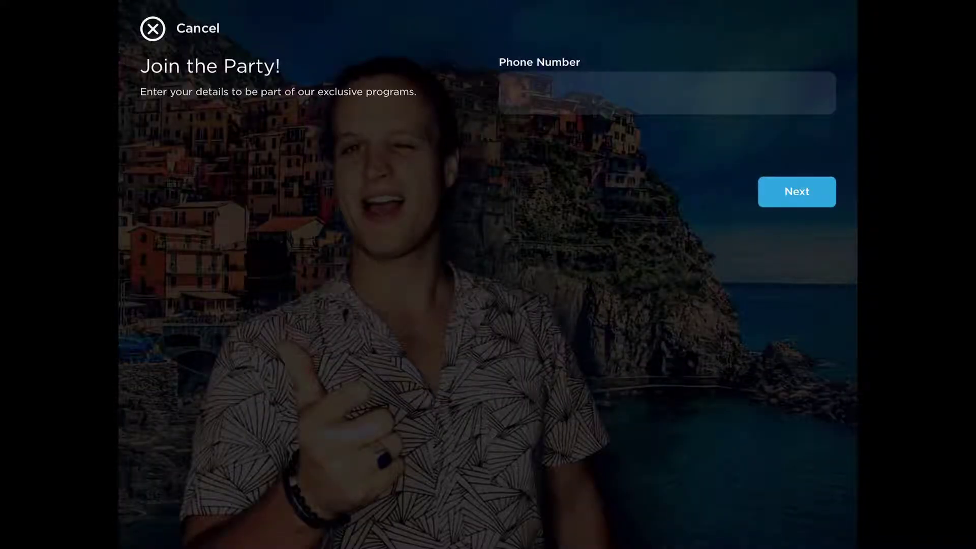
pyautogui.click(667, 92)
pyautogui.click(488, 266)
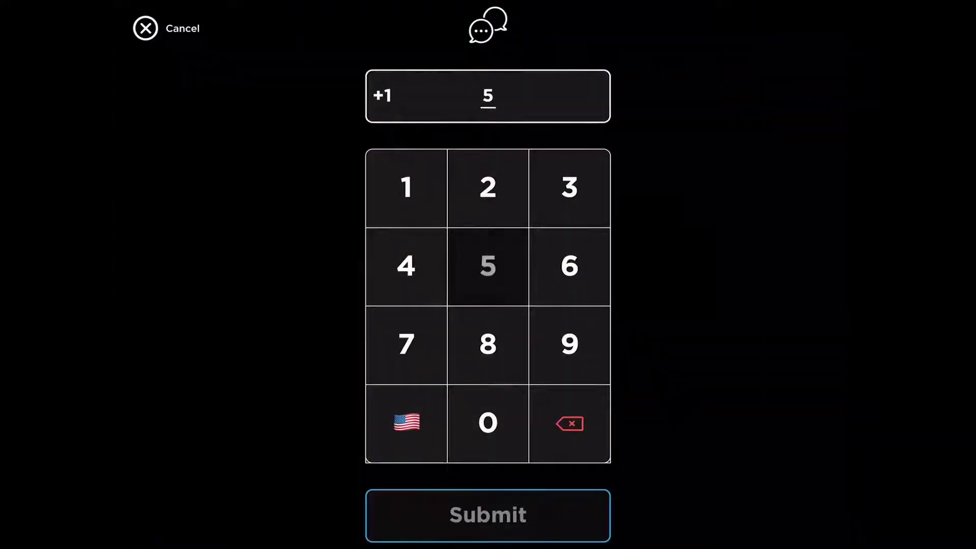
pyautogui.click(406, 188)
pyautogui.click(488, 187)
pyautogui.click(569, 266)
pyautogui.click(570, 266)
pyautogui.click(569, 265)
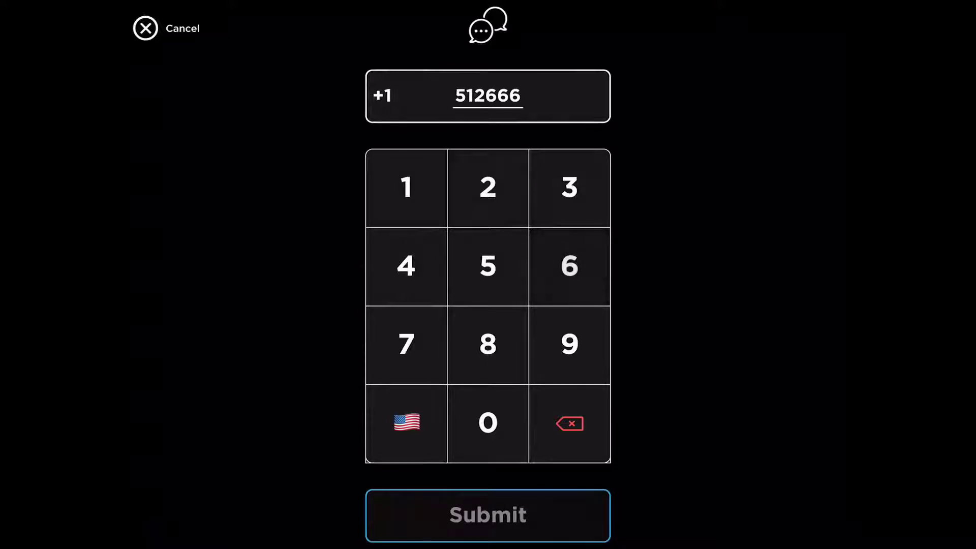
pyautogui.click(570, 266)
pyautogui.click(569, 265)
pyautogui.click(569, 266)
pyautogui.click(569, 266)
pyautogui.click(485, 515)
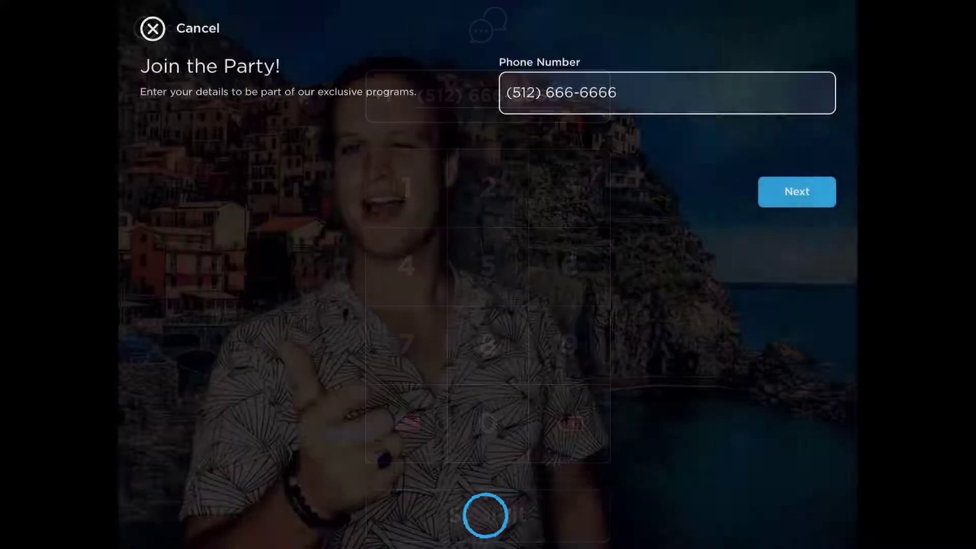
pyautogui.click(797, 192)
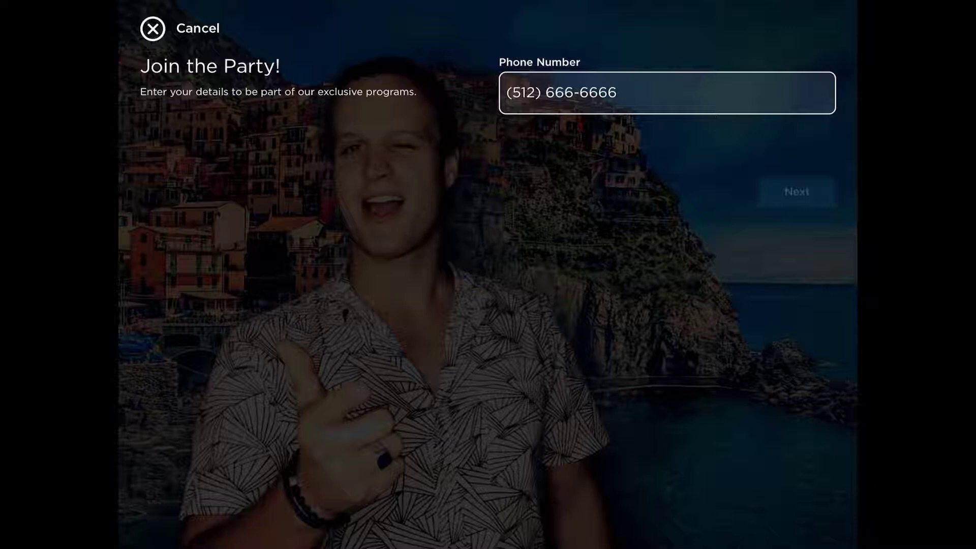
pyautogui.click(507, 93)
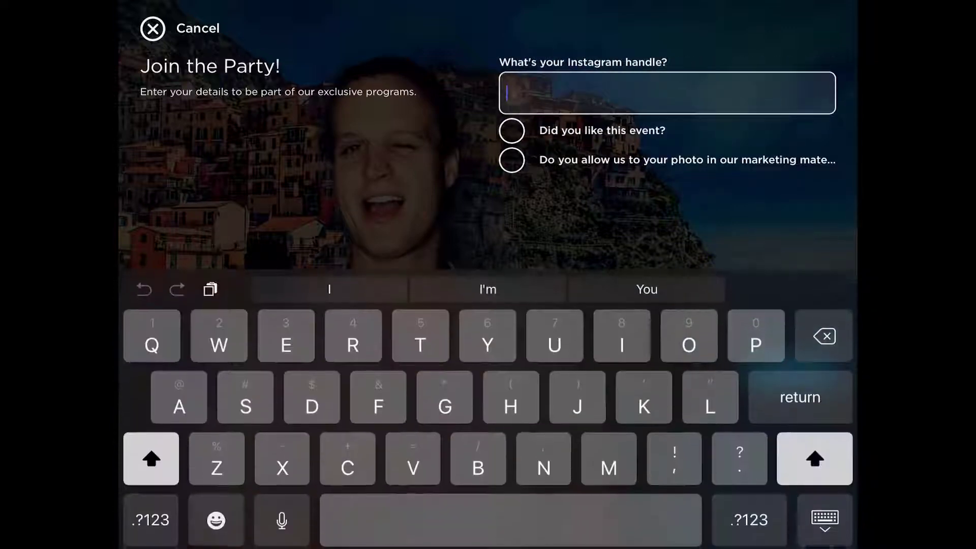
pyautogui.click(749, 515)
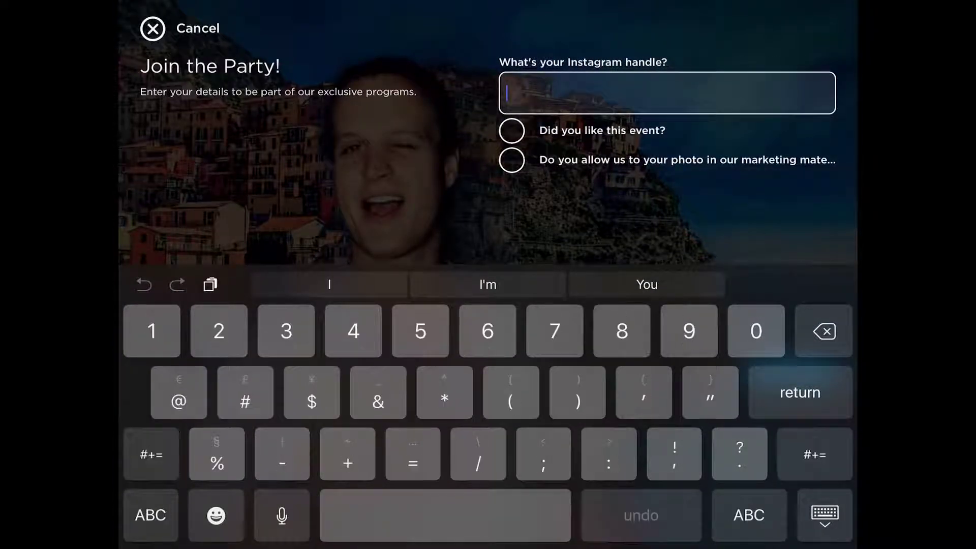
pyautogui.write('@myev')
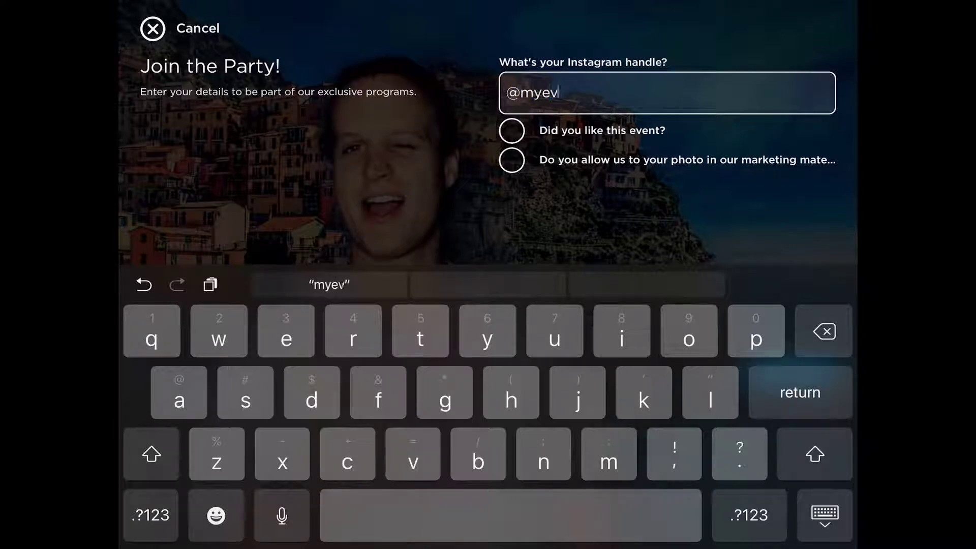
pyautogui.write('entisthebomb')
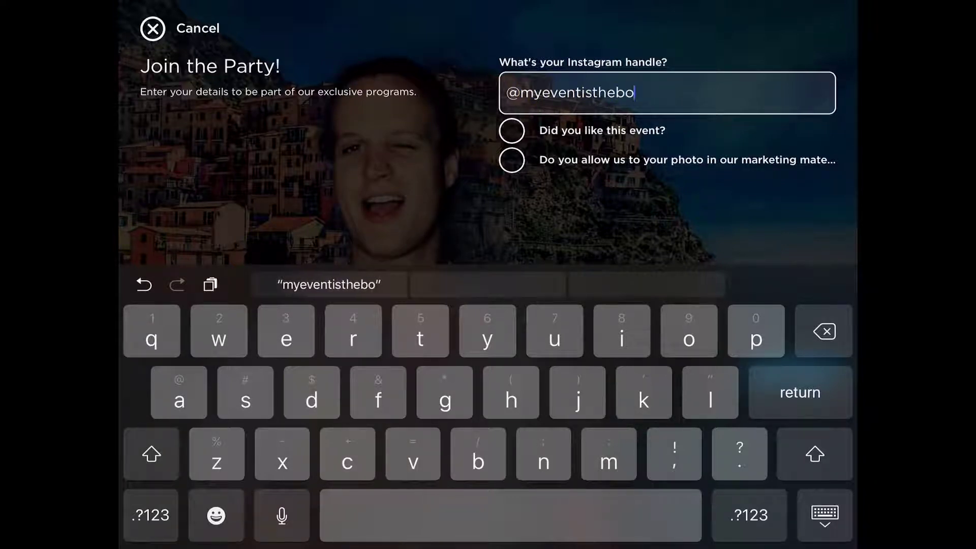
# Step: Check both the event feedback and marketing permission boxes for the second recipient and submit the form
pyautogui.click(512, 131)
pyautogui.click(511, 160)
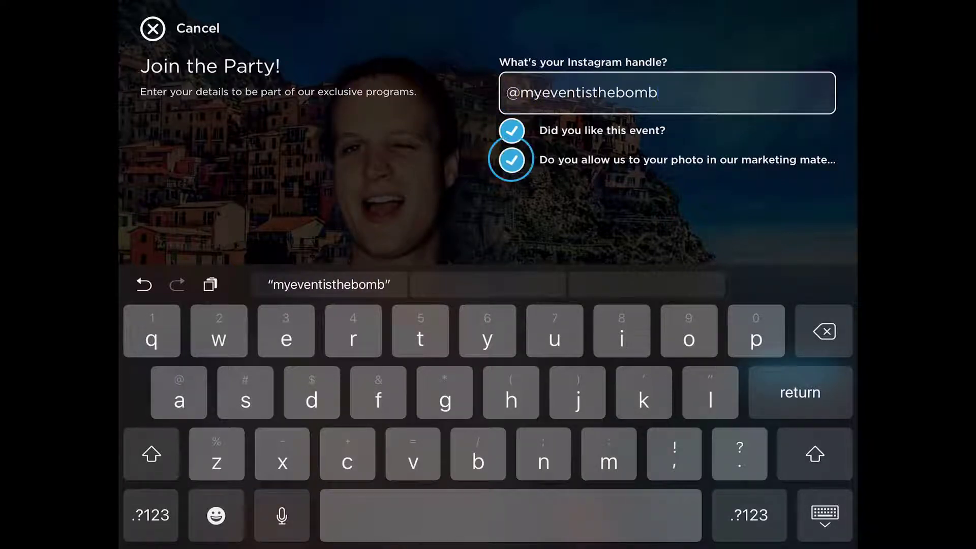
pyautogui.click(824, 515)
pyautogui.click(788, 373)
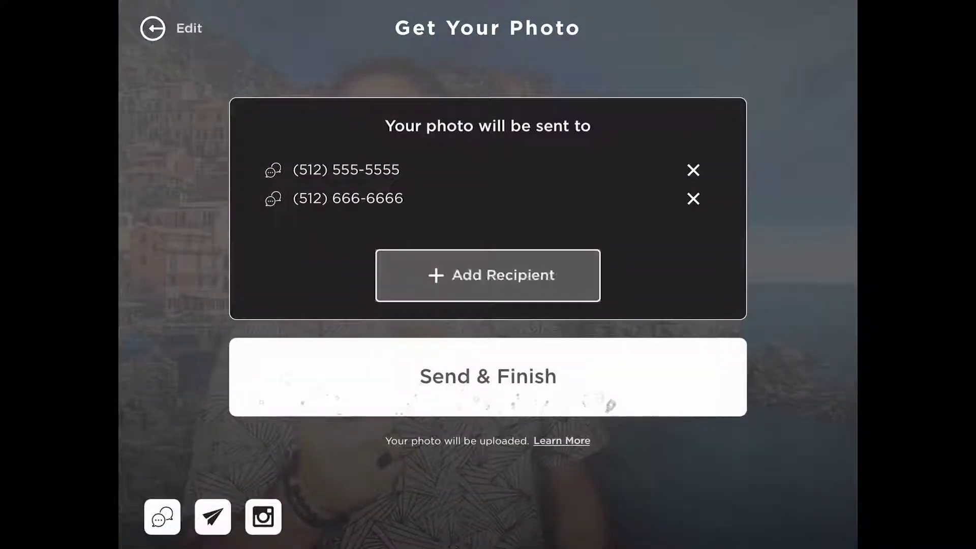